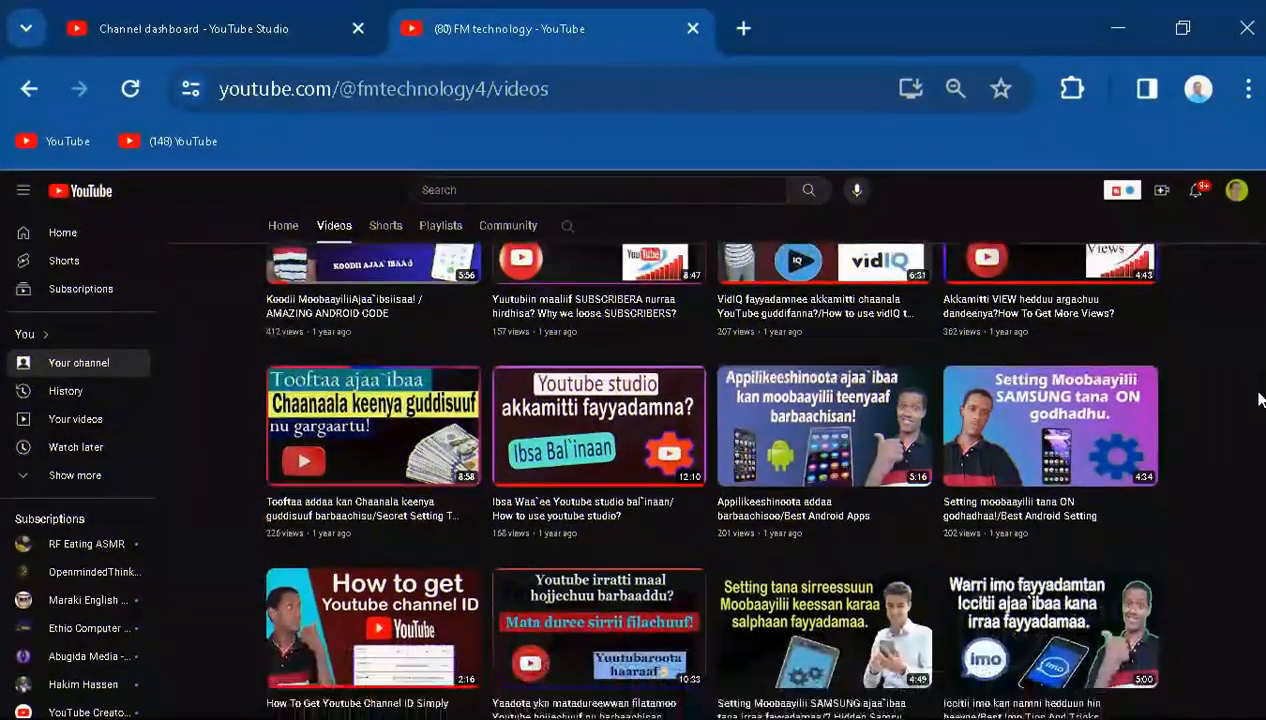
{"action": "scroll", "coordinate": [1257, 400], "scroll_direction": "down", "scroll_amount": 2}
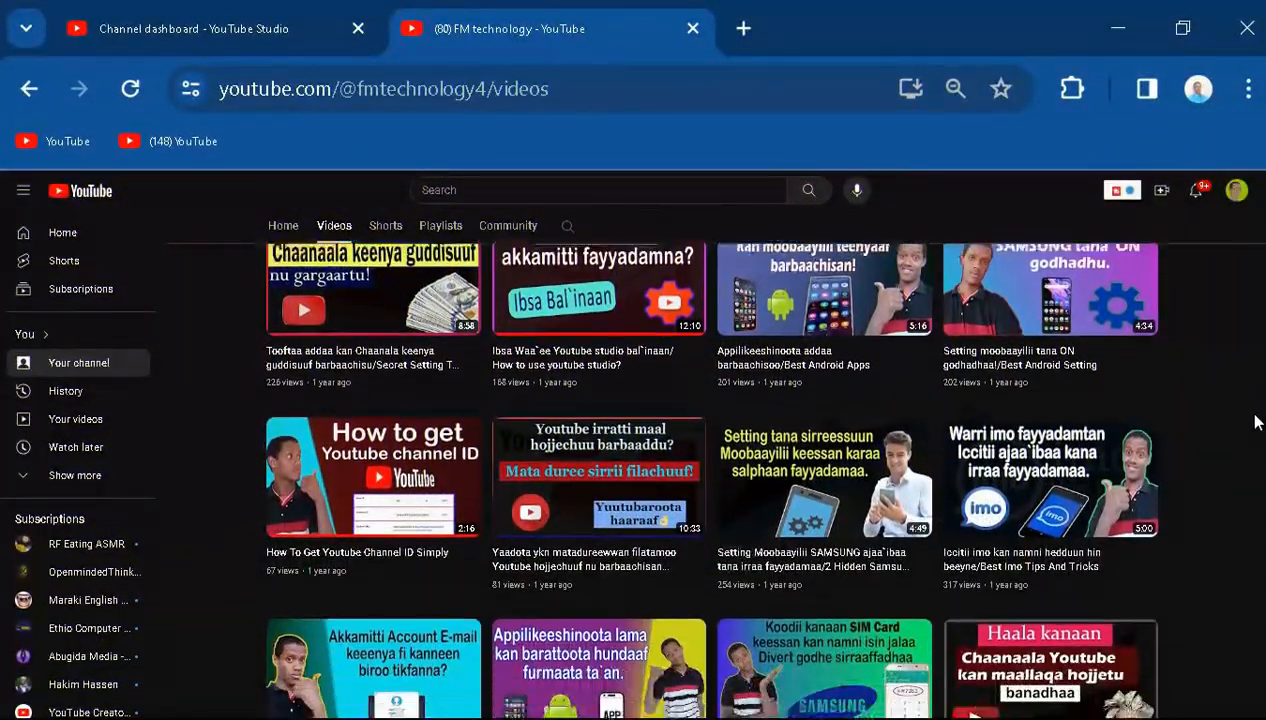
{"action": "scroll", "coordinate": [1257, 422], "scroll_direction": "down", "scroll_amount": 4}
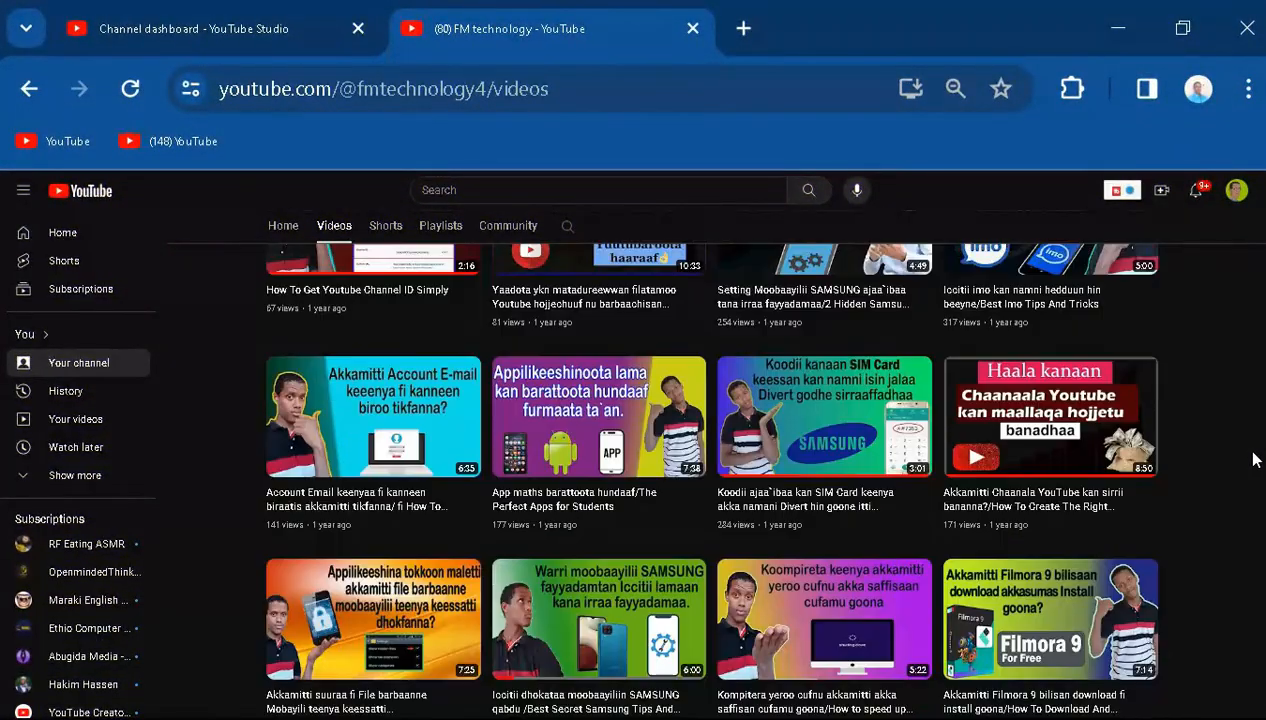
{"action": "scroll", "coordinate": [1256, 457], "scroll_direction": "up", "scroll_amount": 1}
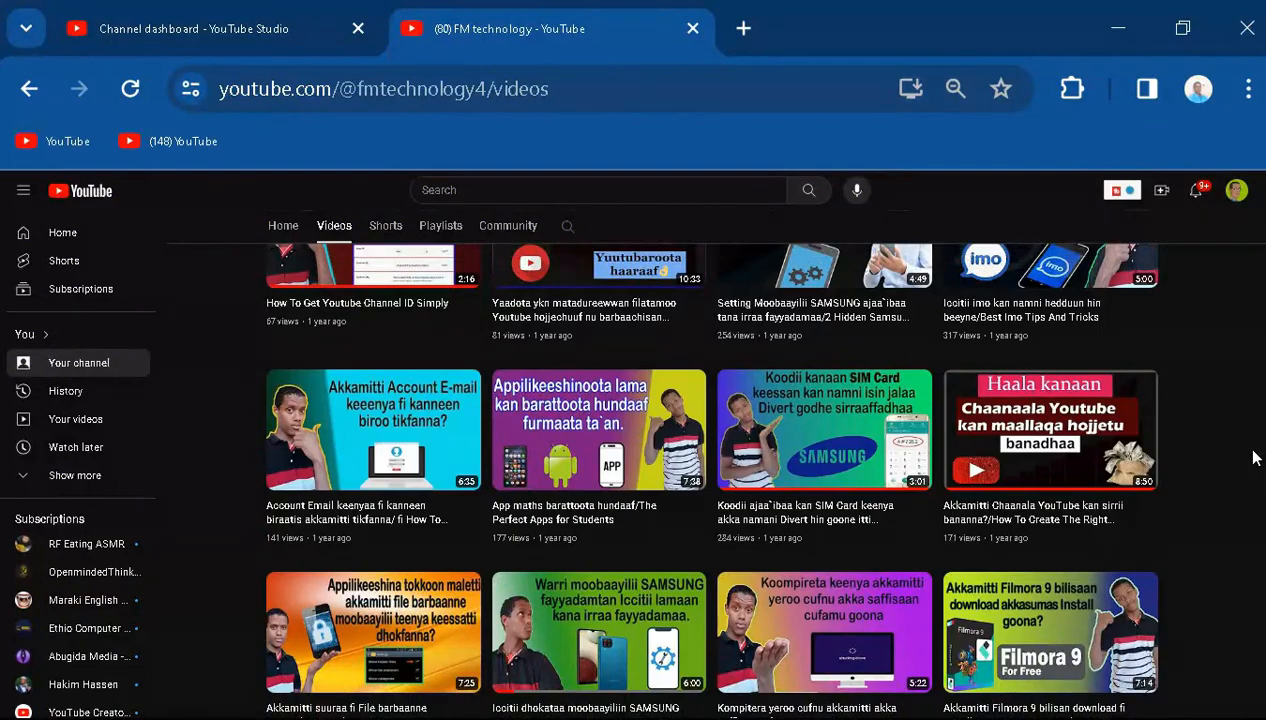
{"action": "scroll", "coordinate": [1257, 457], "scroll_direction": "down", "scroll_amount": 1}
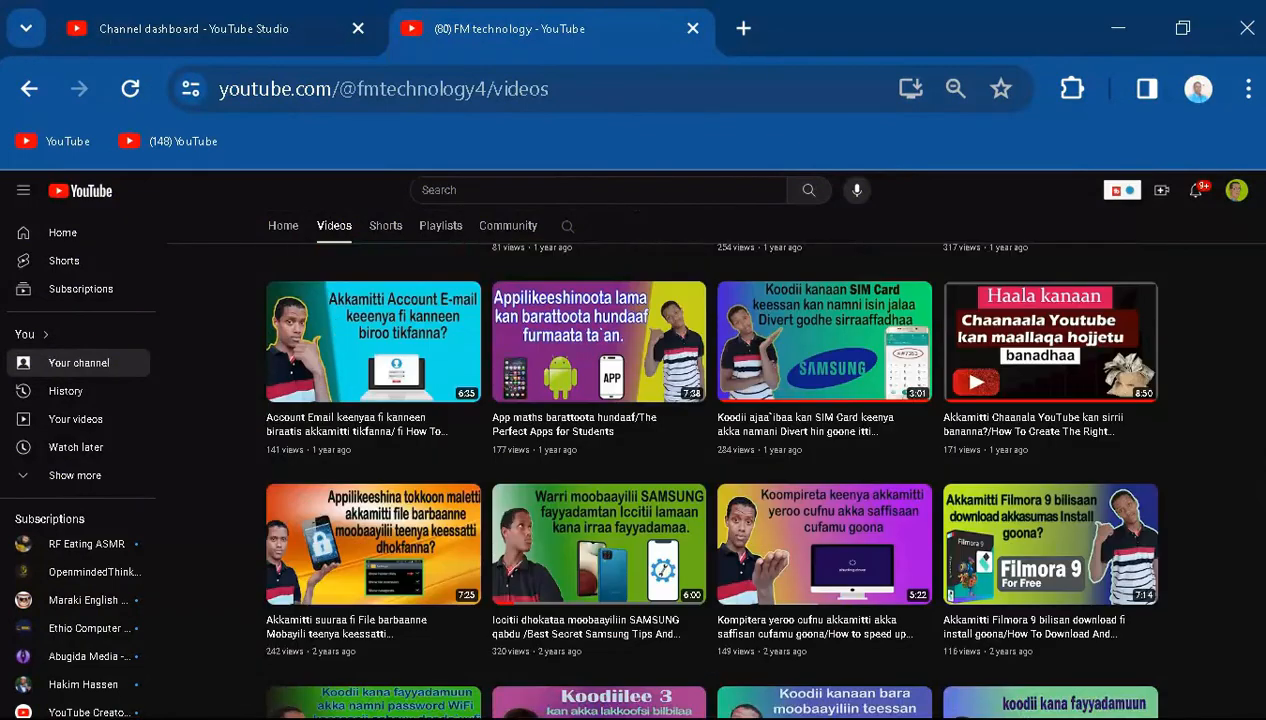
{"action": "scroll", "coordinate": [703, 475], "scroll_direction": "up", "scroll_amount": 1}
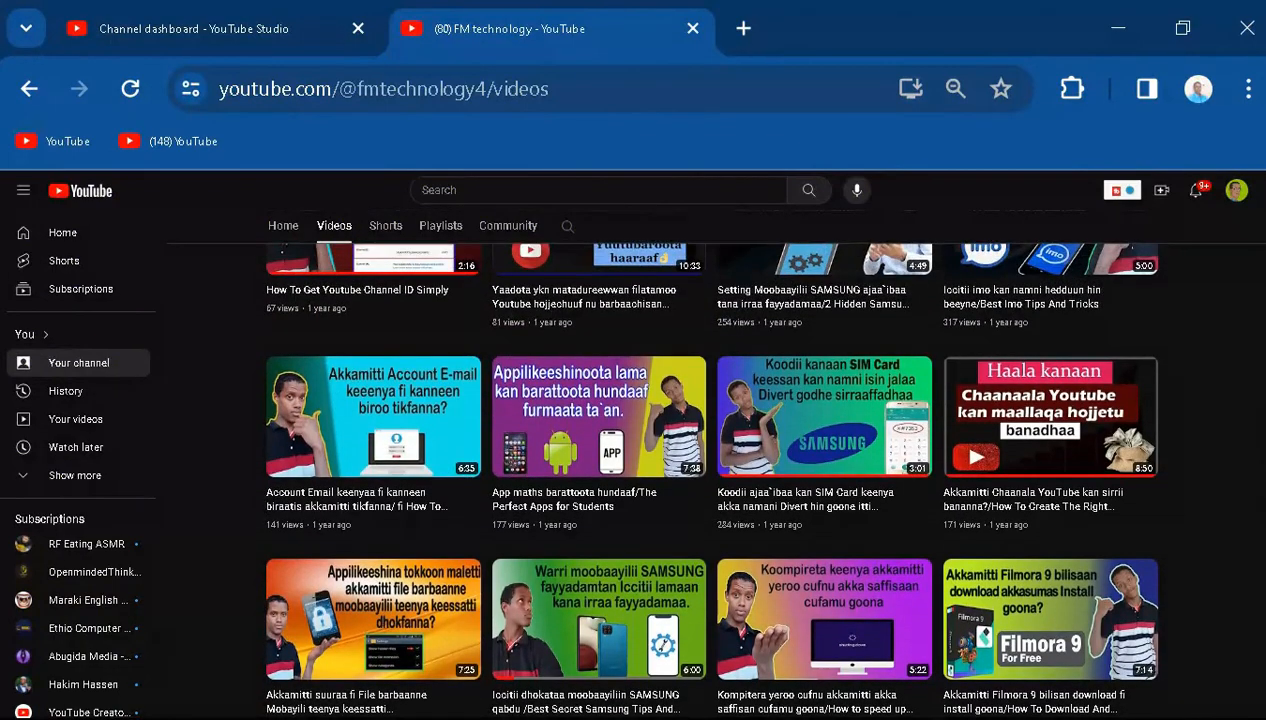
{"action": "scroll", "coordinate": [1257, 522], "scroll_direction": "down", "scroll_amount": 5}
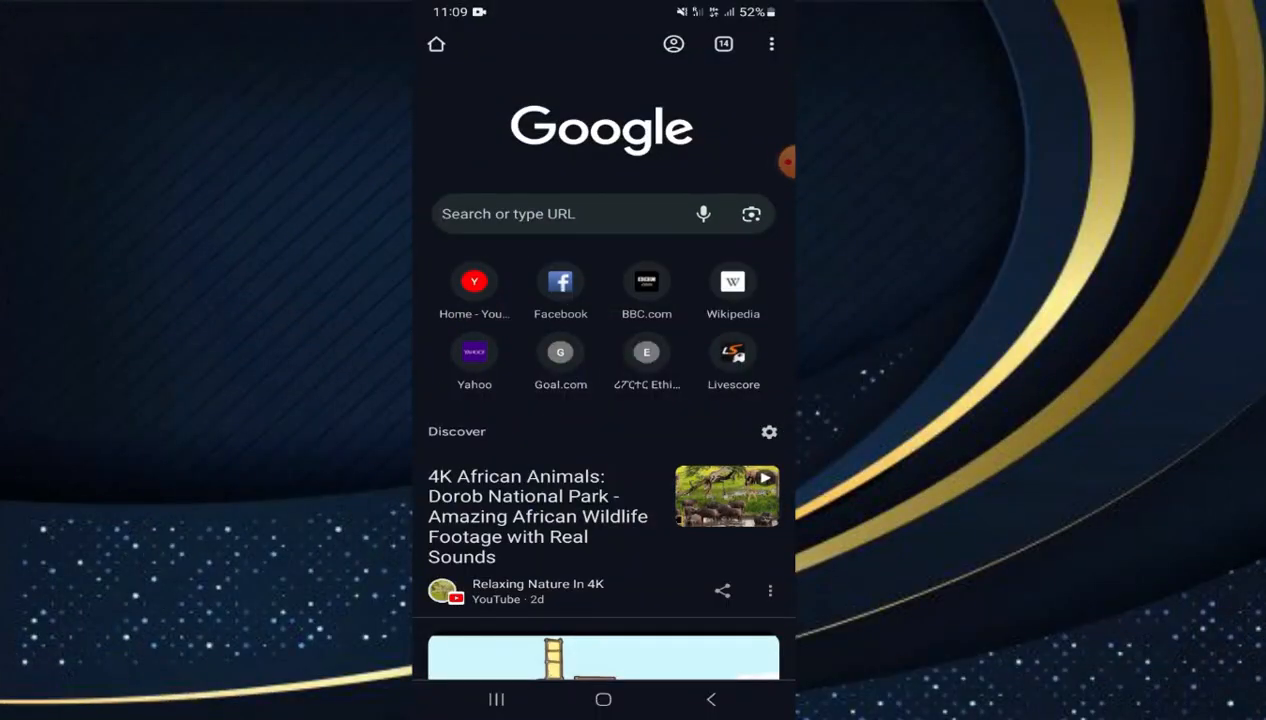
- Open YouTube in the phone's browser and switch the page to its desktop site version
{"action": "left_click_drag", "start_coordinate": [616, 560], "coordinate": [670, 367]}
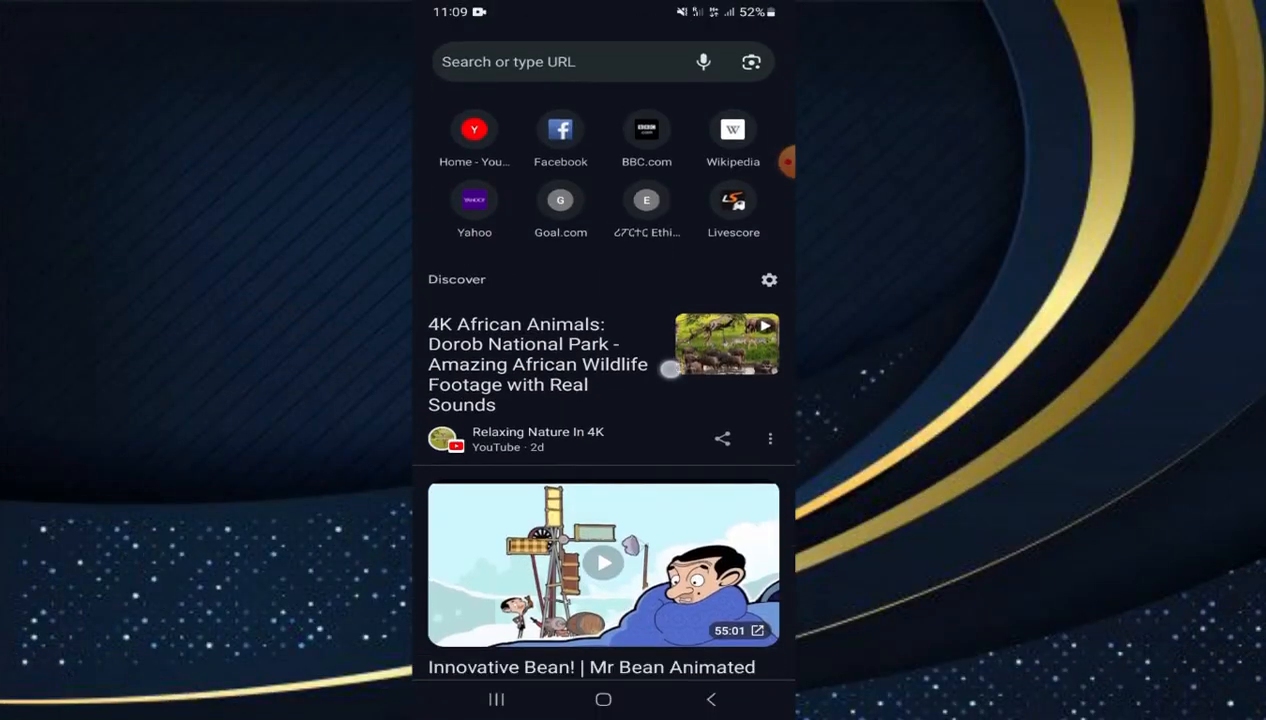
{"action": "left_click_drag", "start_coordinate": [645, 474], "coordinate": [646, 620]}
{"action": "left_click", "coordinate": [474, 283]}
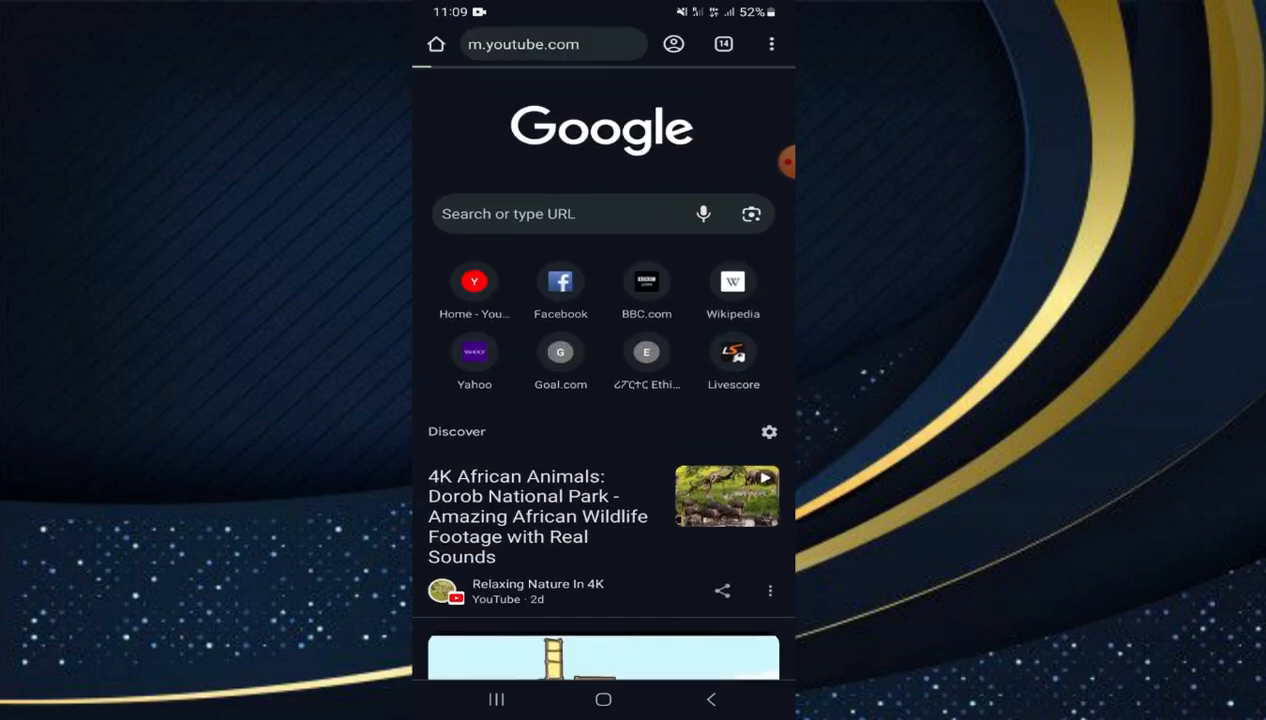
{"action": "left_click", "coordinate": [771, 44]}
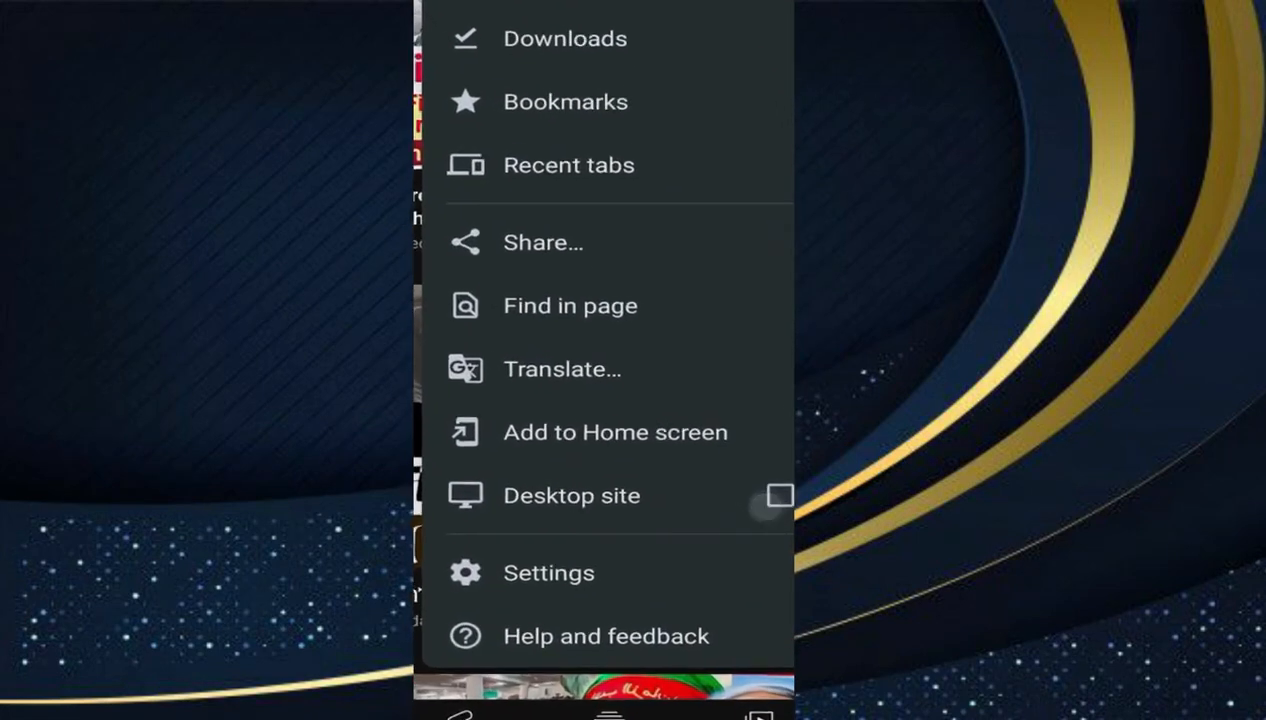
{"action": "left_click", "coordinate": [779, 496]}
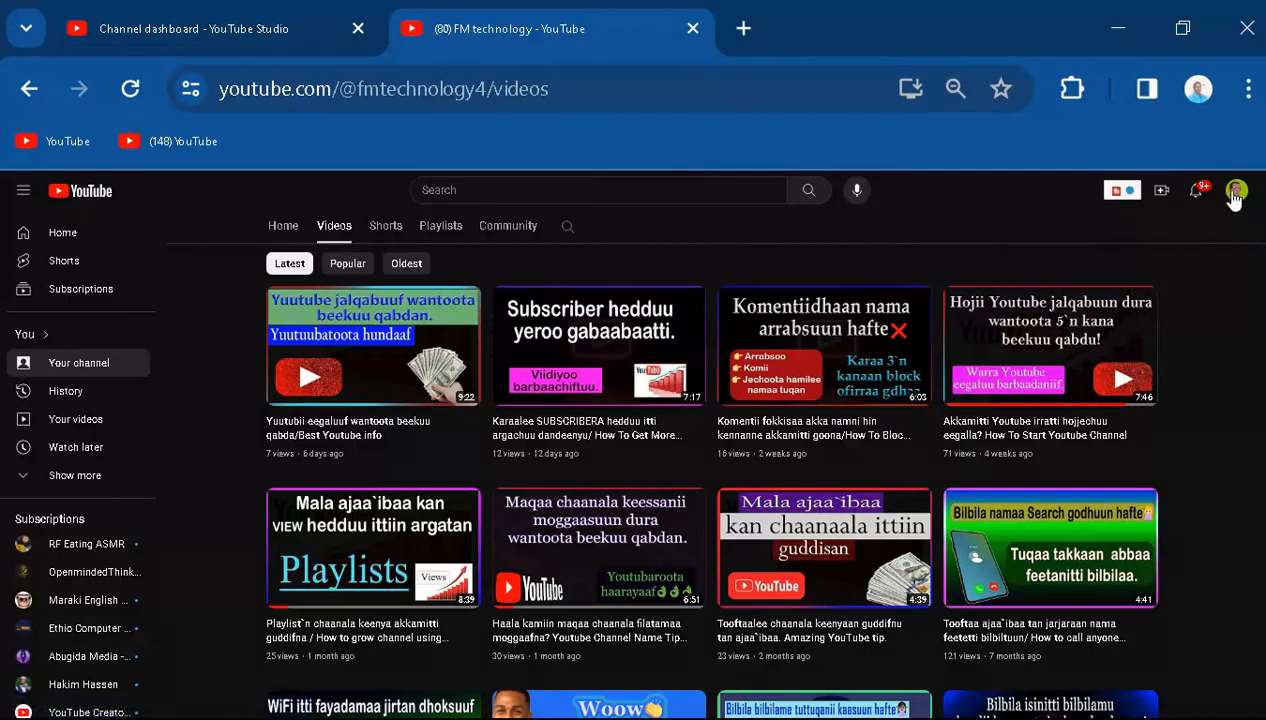
- Open YouTube Studio for the channel and upload the video file How To Create Brand New Channel-1.m4v
{"action": "left_click", "coordinate": [1236, 197]}
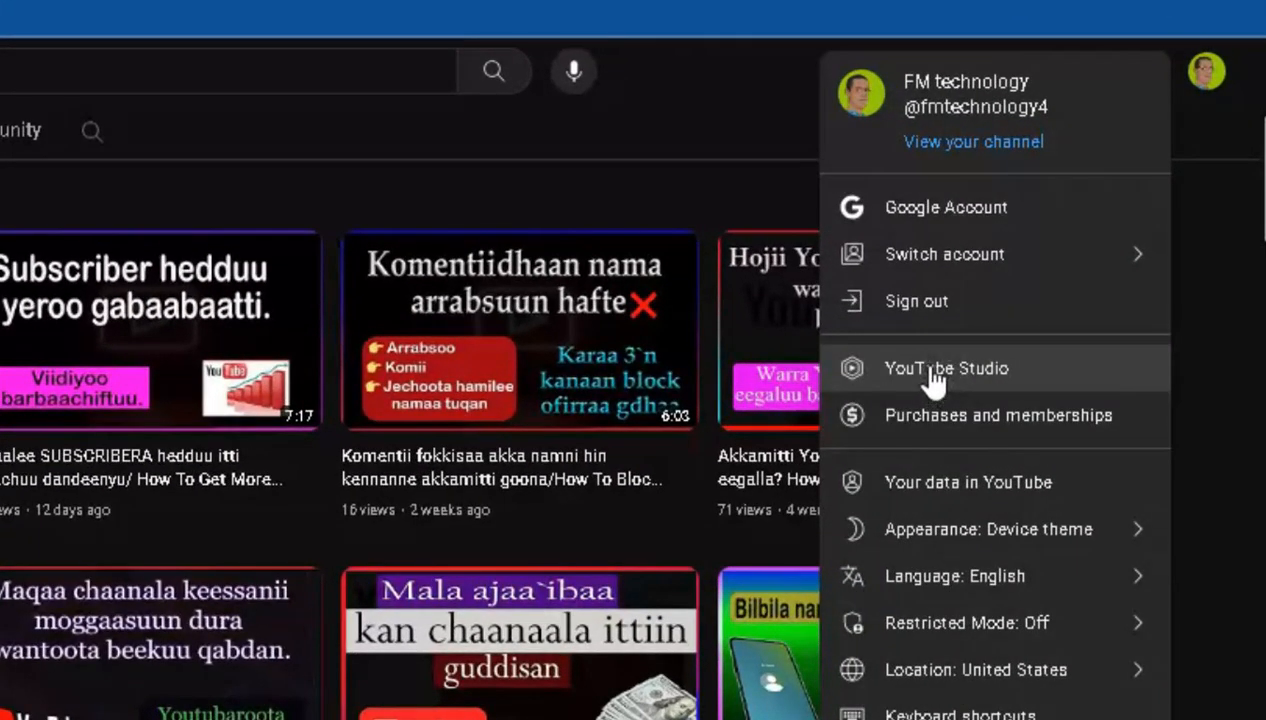
{"action": "left_click", "coordinate": [930, 370]}
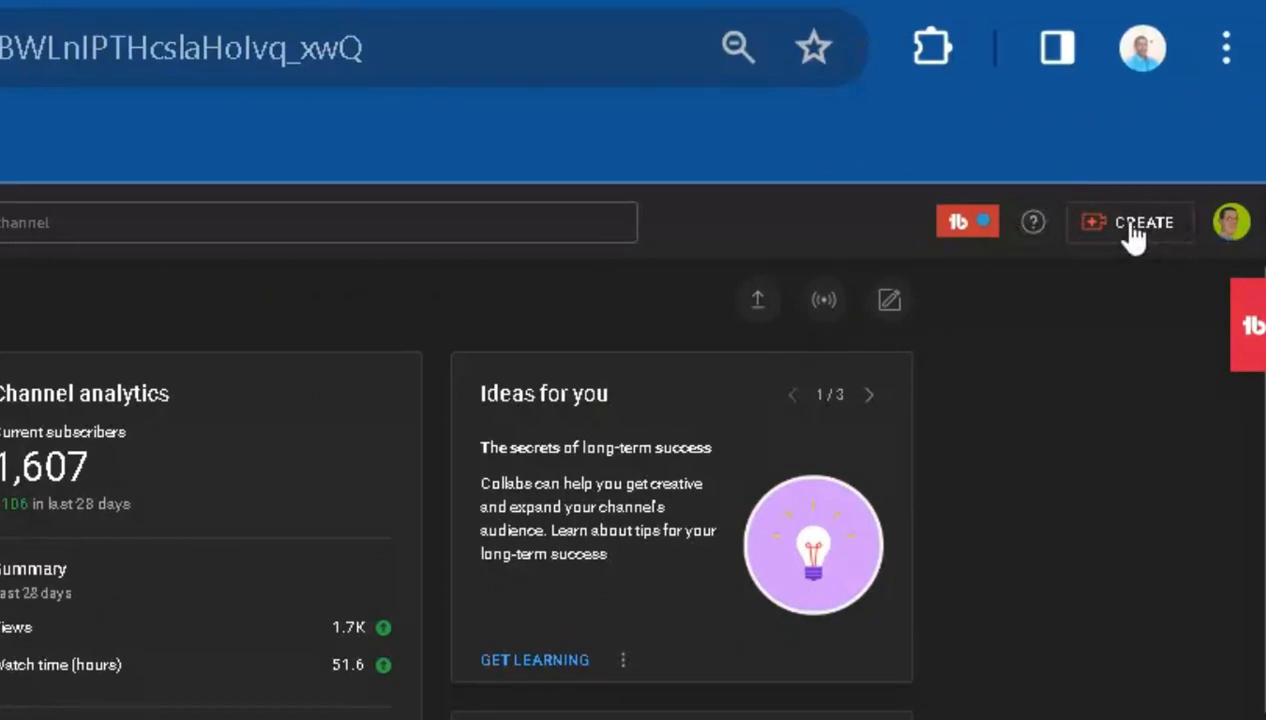
{"action": "left_click", "coordinate": [1133, 224]}
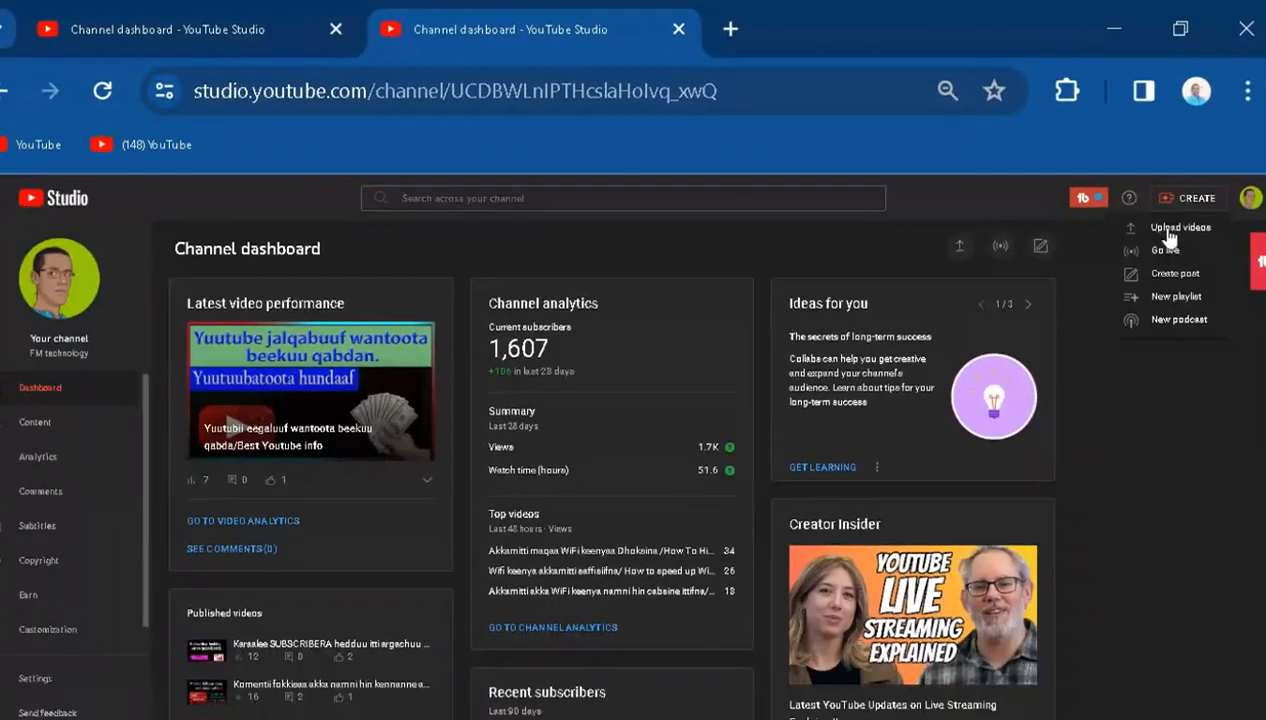
{"action": "left_click", "coordinate": [1030, 440]}
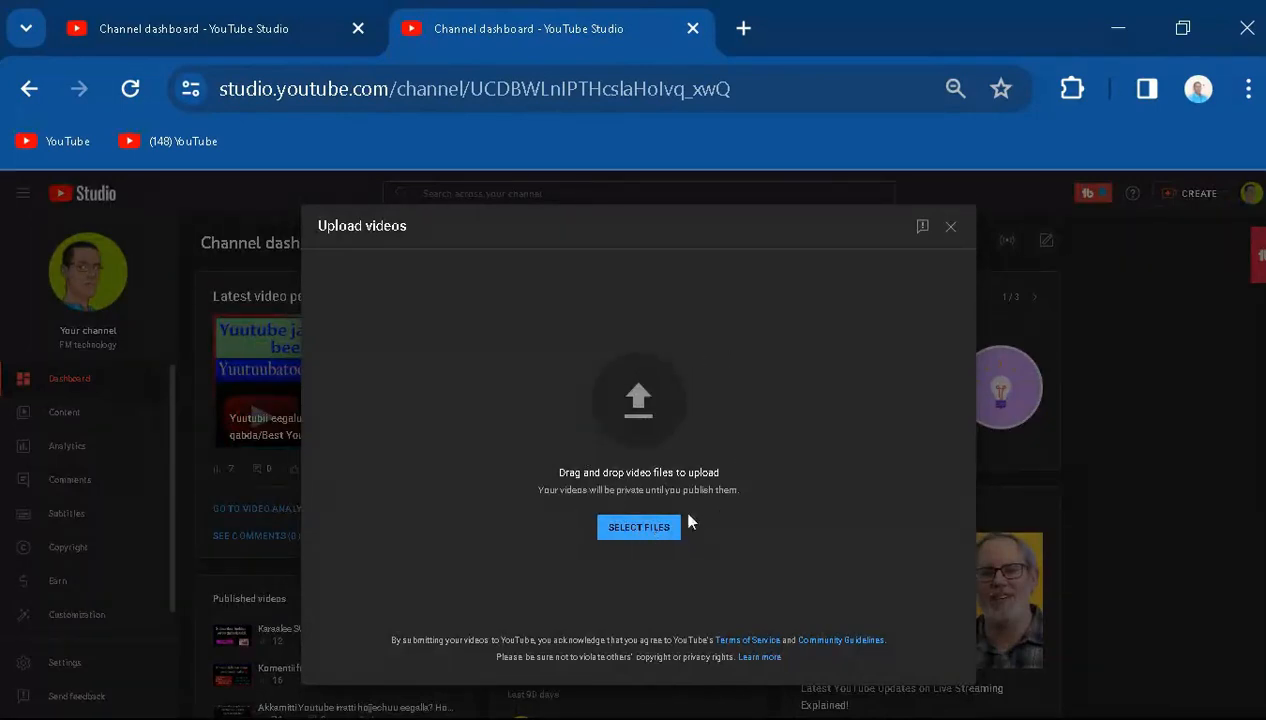
{"action": "left_click", "coordinate": [640, 528]}
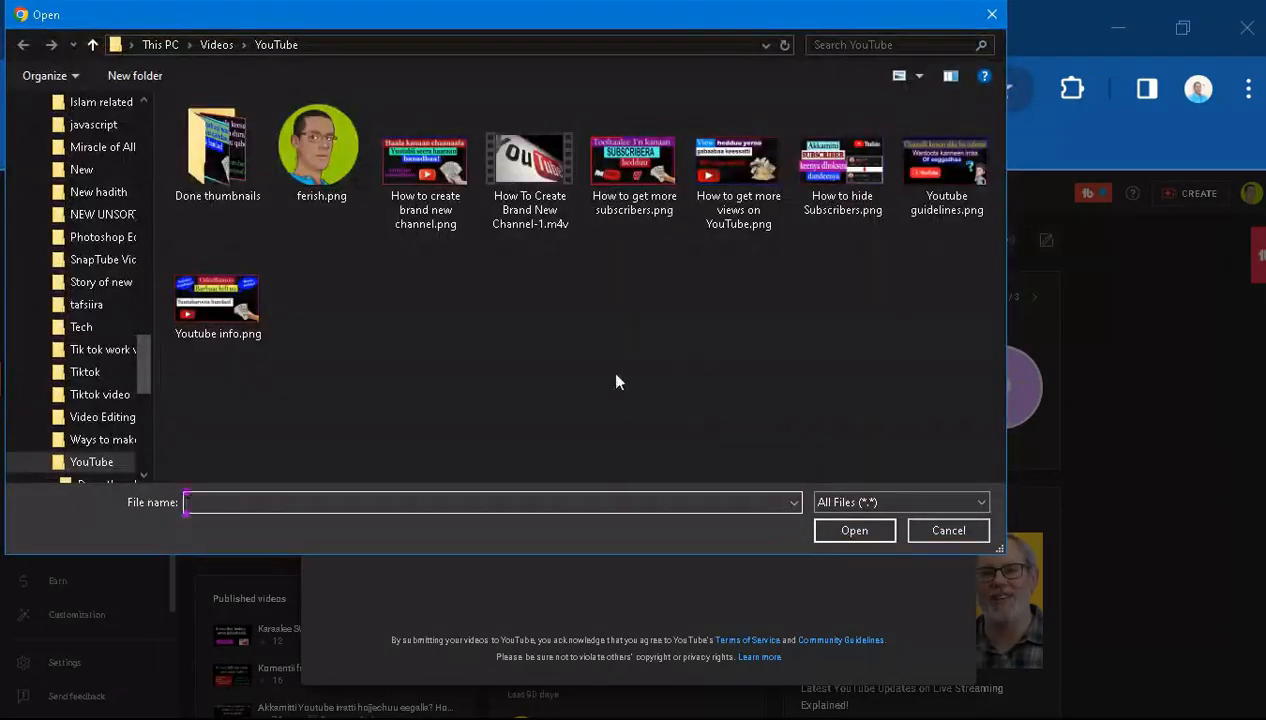
{"action": "double_click", "coordinate": [532, 167]}
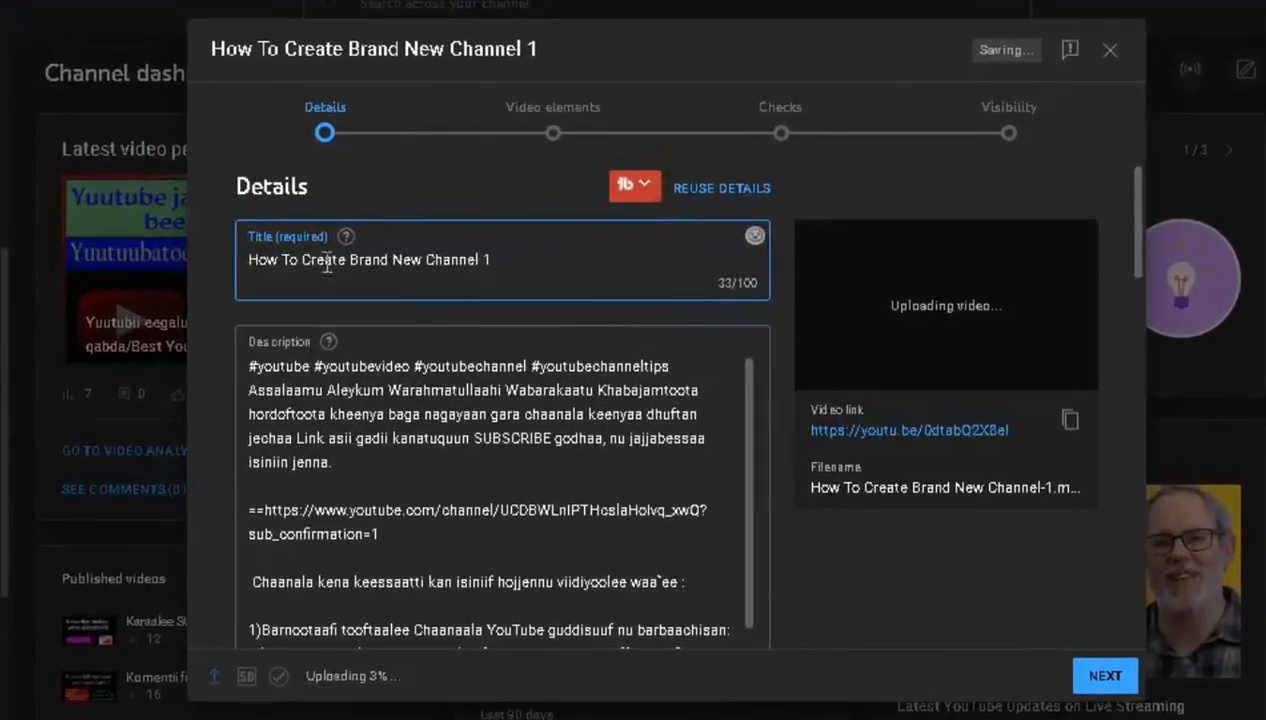
- Remove the trailing 1 from the video title, leaving "How To Create Brand New Channel"
{"action": "triple_click", "coordinate": [494, 257]}
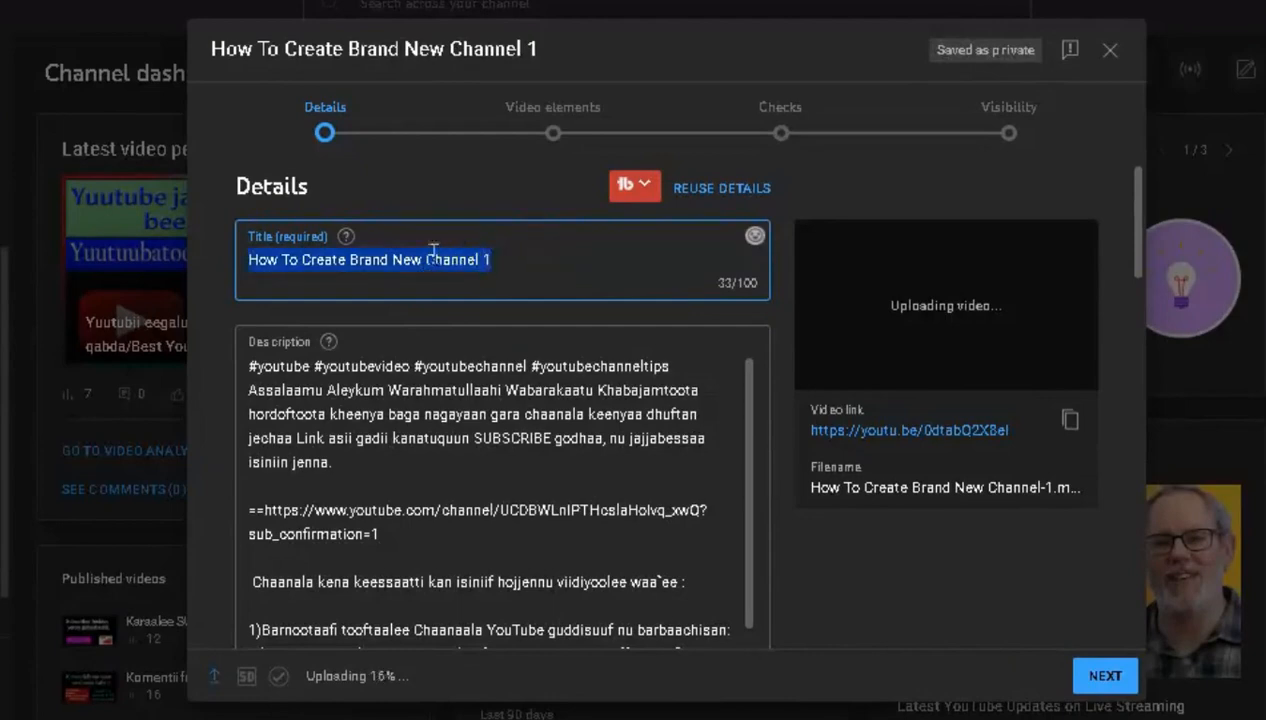
{"action": "left_click_drag", "start_coordinate": [290, 258], "coordinate": [514, 254]}
{"action": "left_click", "coordinate": [532, 267]}
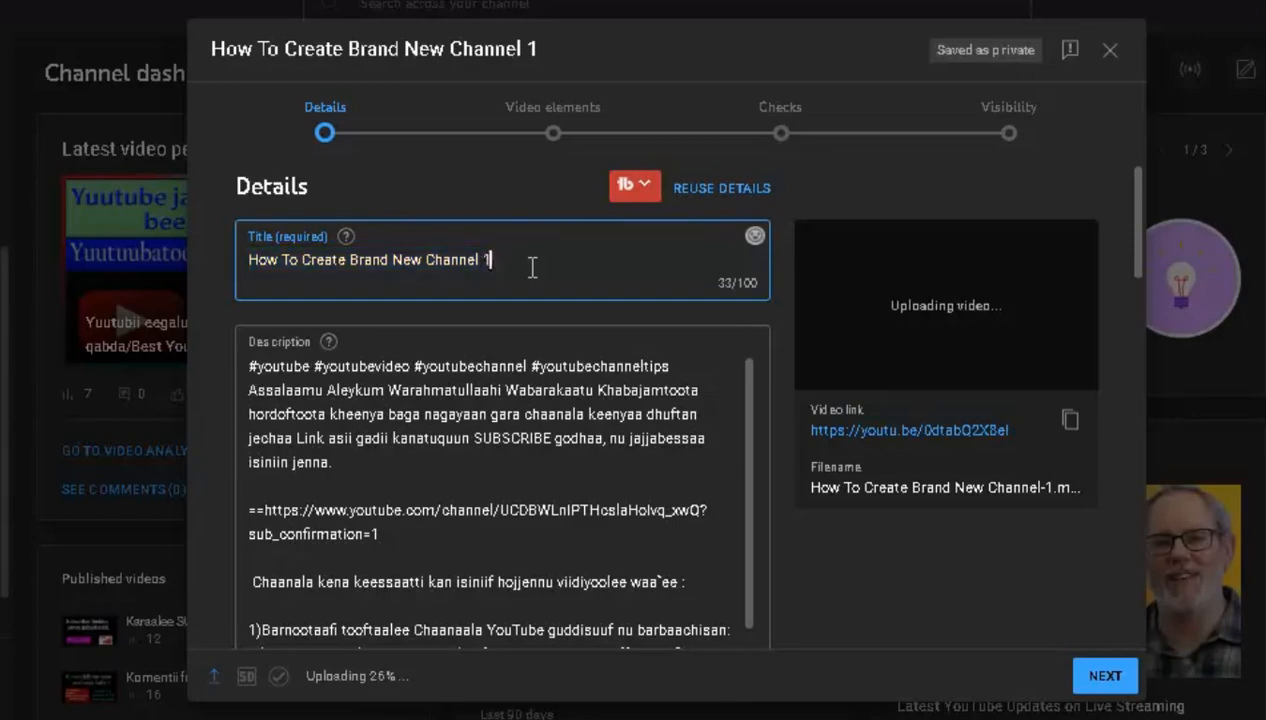
{"action": "key", "text": "BackSpace"}
{"action": "key", "text": "BackSpace"}
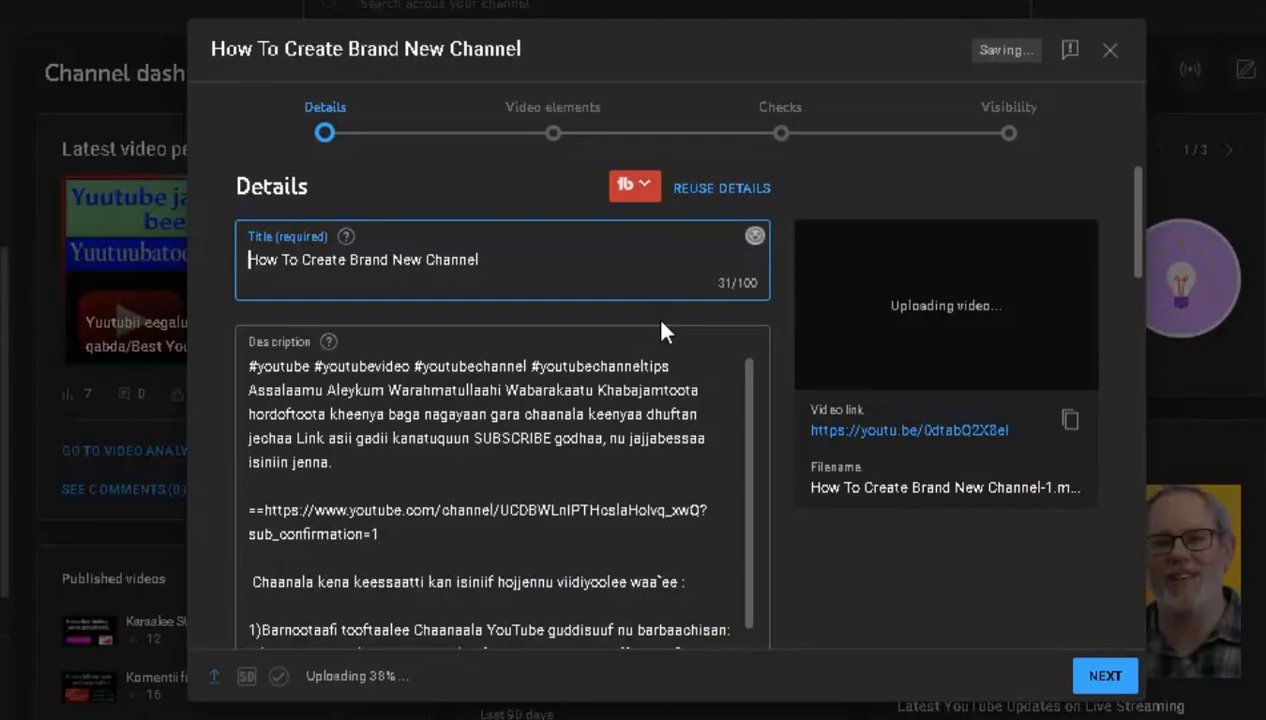
- Insert "Akkamitti chaanaala Yuutubii haaraa seera haaraan banatan?" in front of the English text of the video title
{"action": "type", "text": "Akkamitti chaanaala Yhaaraa seera haaraan bana"}
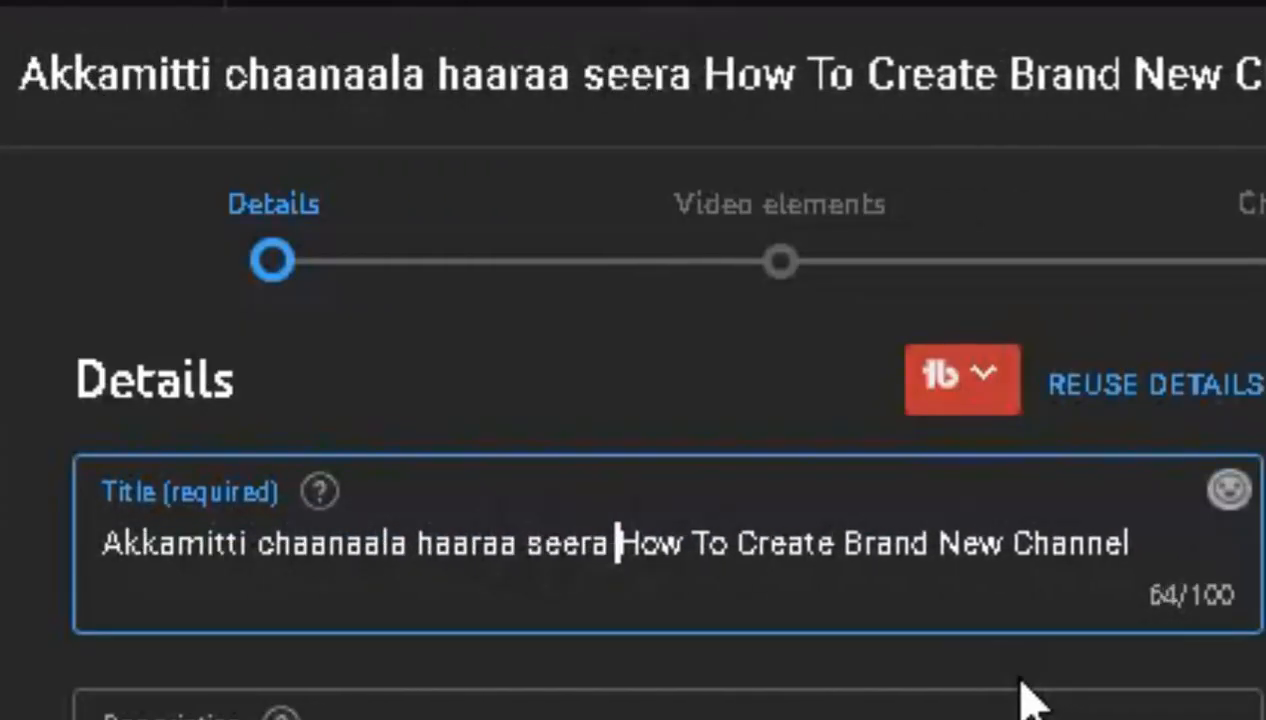
{"action": "type", "text": "tan"}
{"action": "left_click_drag", "start_coordinate": [296, 598], "coordinate": [412, 558]}
{"action": "left_click", "coordinate": [414, 548]}
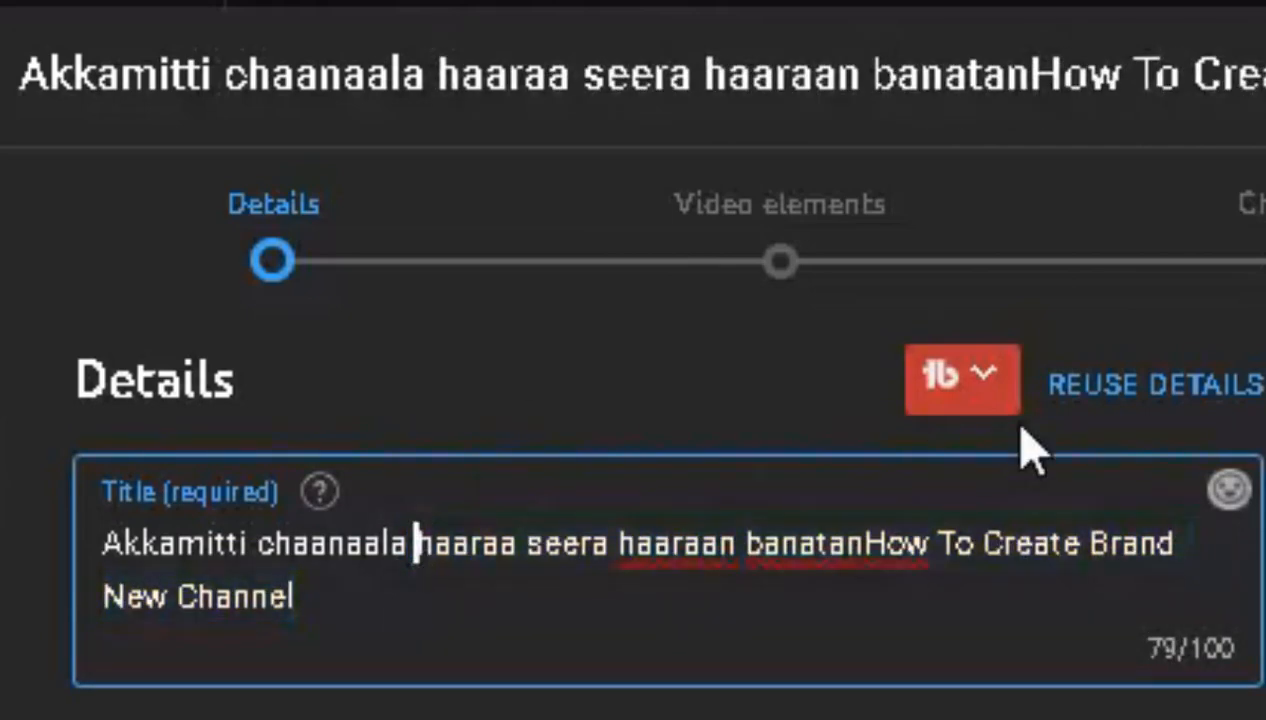
{"action": "type", "text": "Yuutubii"}
{"action": "type", "text": "?"}
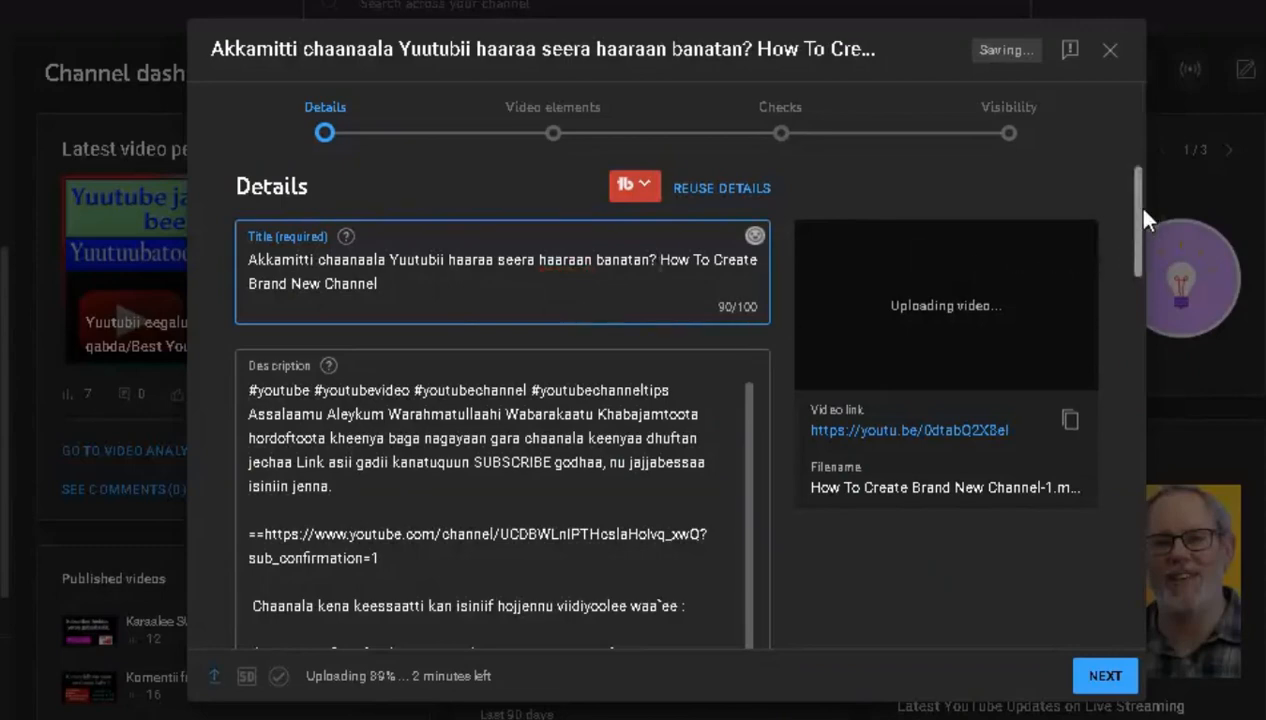
- Review the hashtags, channel link and text in the video's description
{"action": "scroll", "coordinate": [1137, 222], "scroll_direction": "down", "scroll_amount": 1}
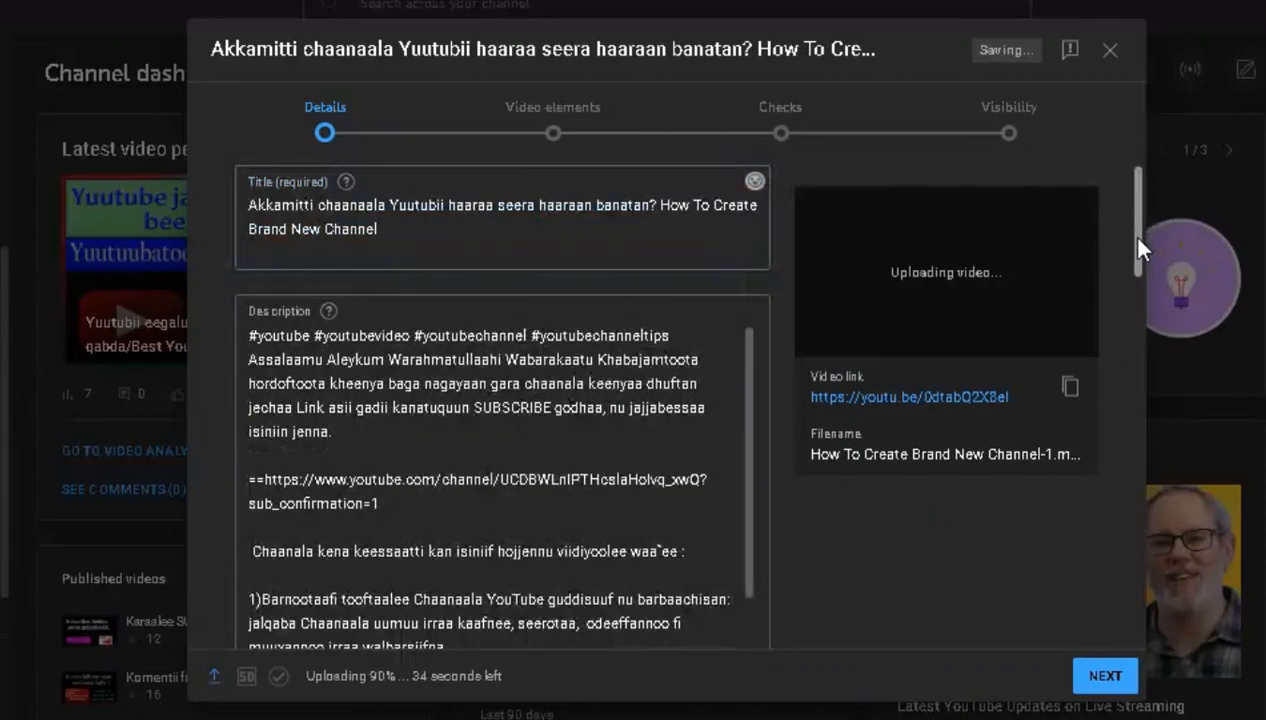
{"action": "scroll", "coordinate": [1140, 245], "scroll_direction": "down", "scroll_amount": 1}
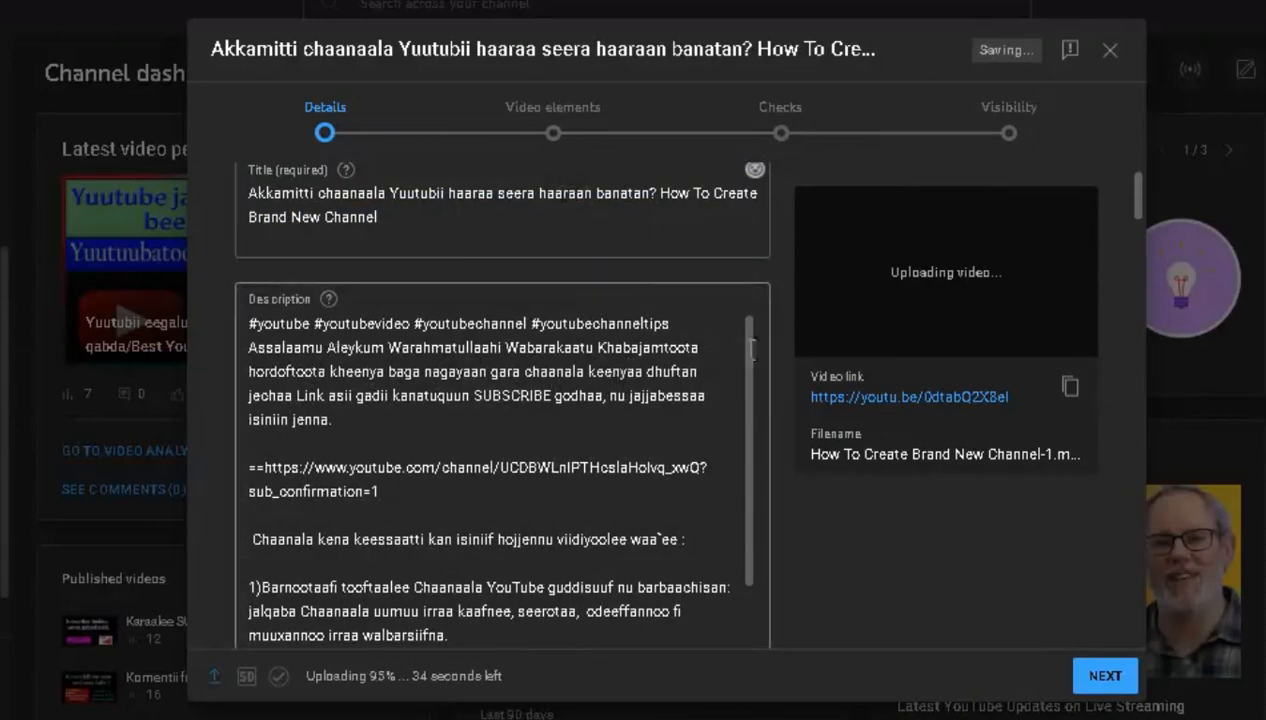
{"action": "left_click_drag", "start_coordinate": [753, 350], "coordinate": [717, 297]}
{"action": "left_click_drag", "start_coordinate": [750, 356], "coordinate": [766, 331]}
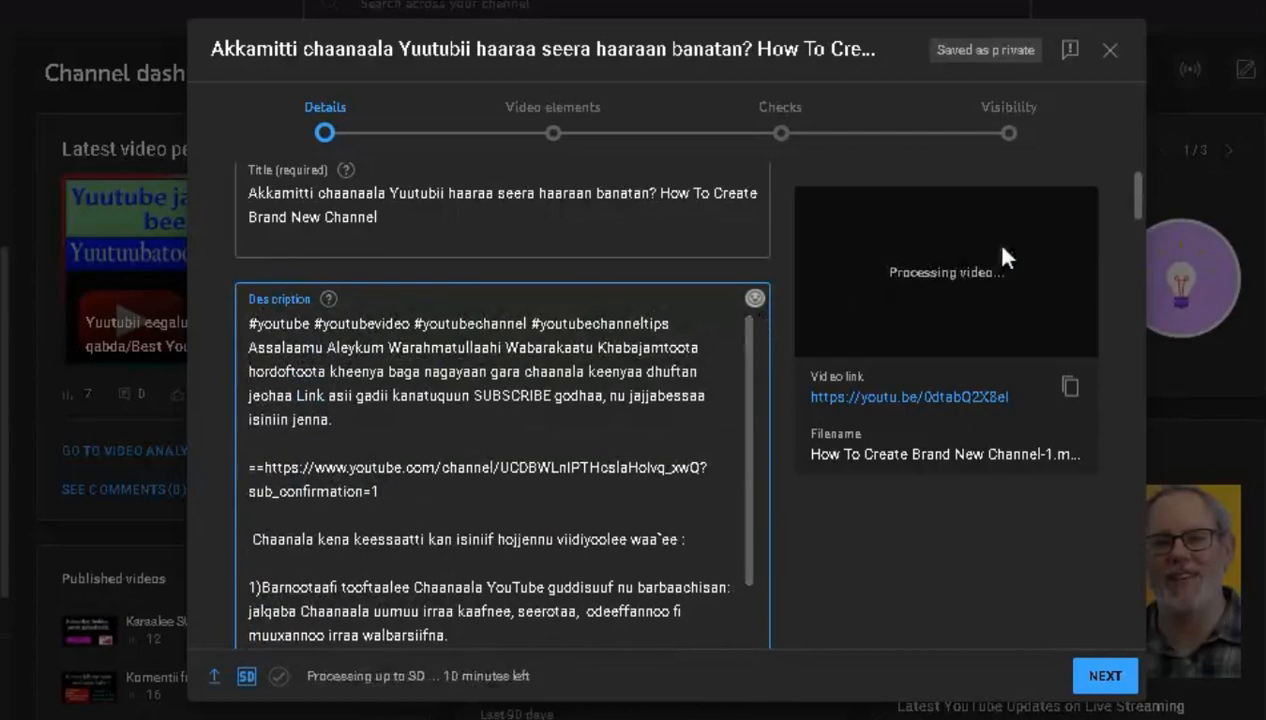
- Compare thumbnails on the YouTube home page and upload "How to create brand new channel.png" as the video's custom thumbnail
{"action": "left_click", "coordinate": [1140, 200]}
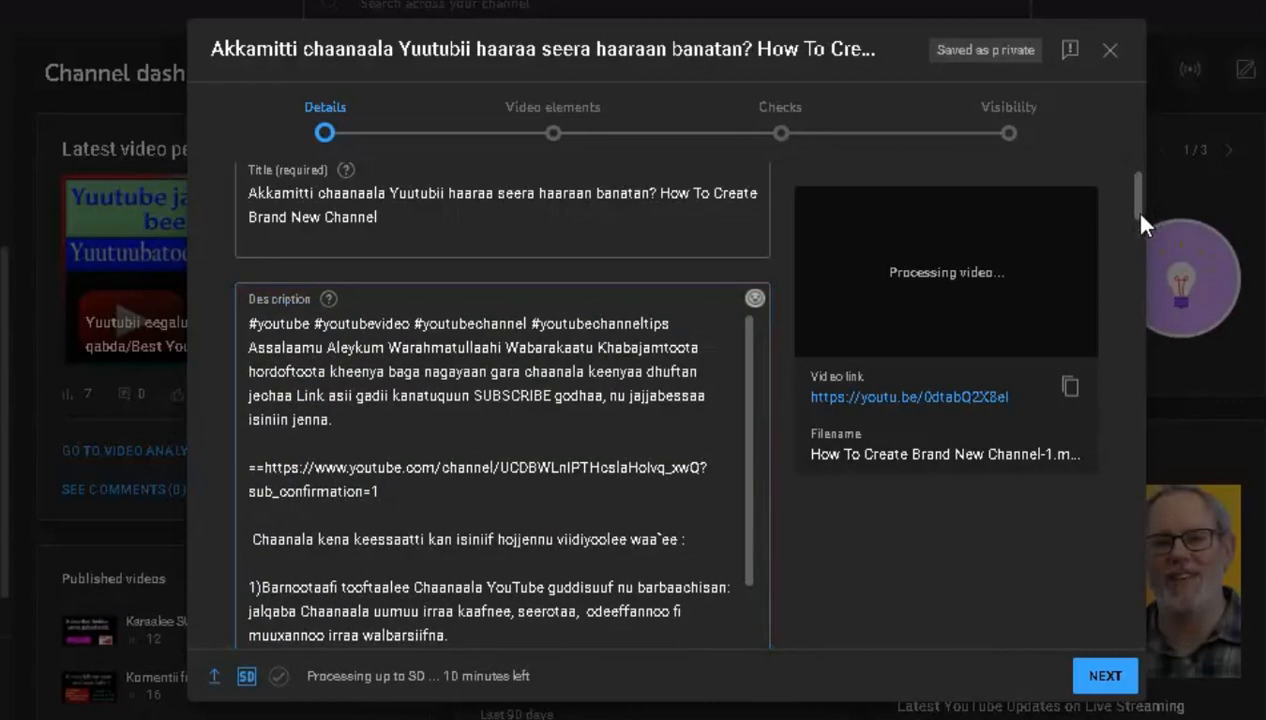
{"action": "scroll", "coordinate": [1141, 213], "scroll_direction": "down", "scroll_amount": 1}
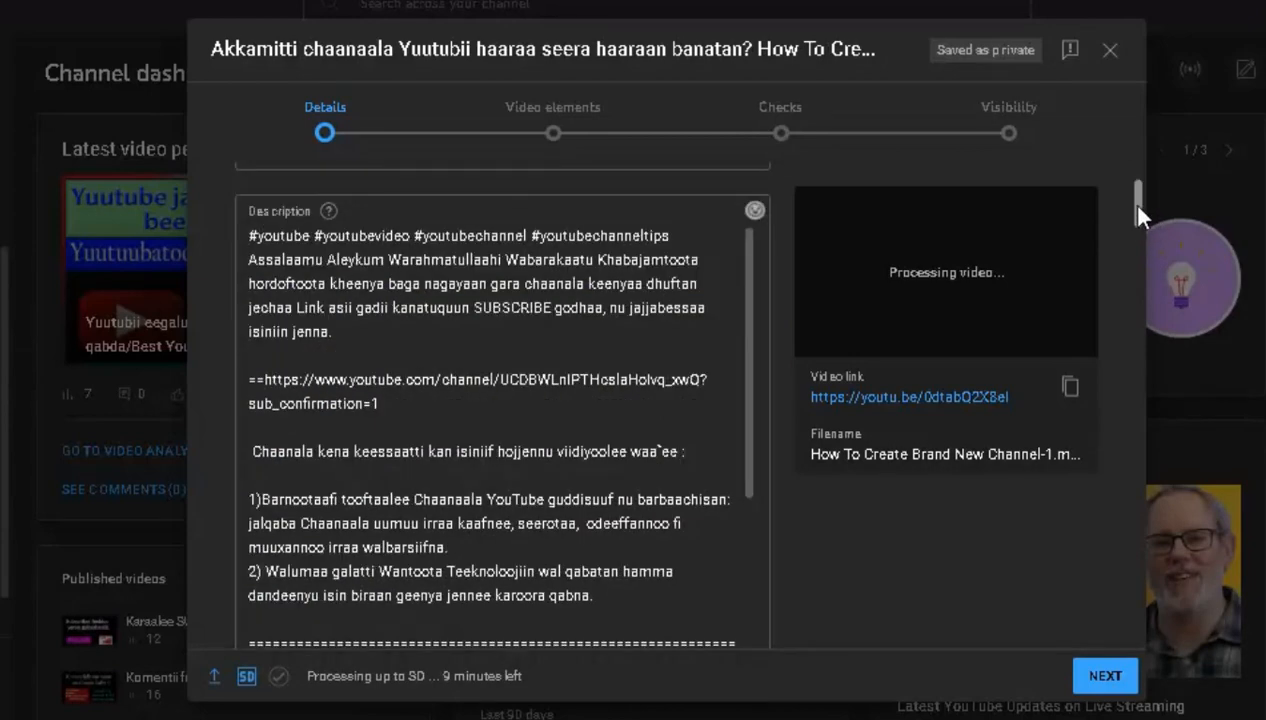
{"action": "left_click_drag", "start_coordinate": [1137, 207], "coordinate": [1140, 291]}
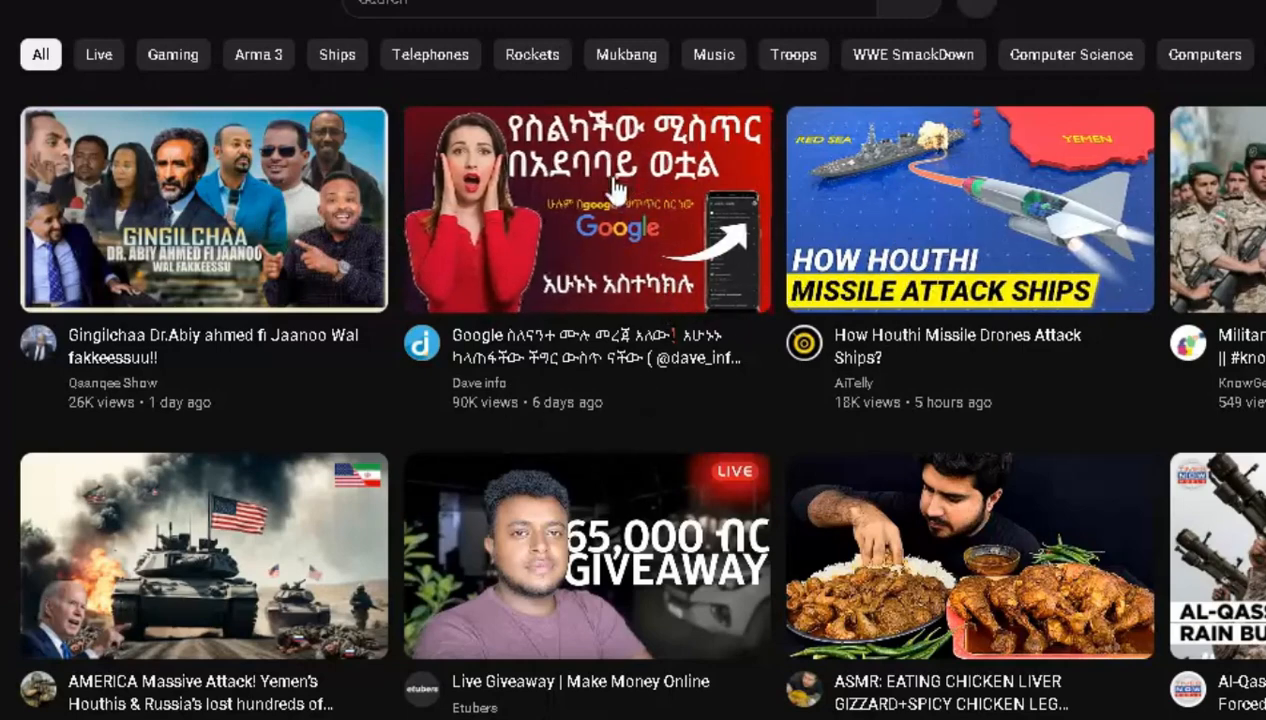
{"action": "mouse_move", "coordinate": [616, 190]}
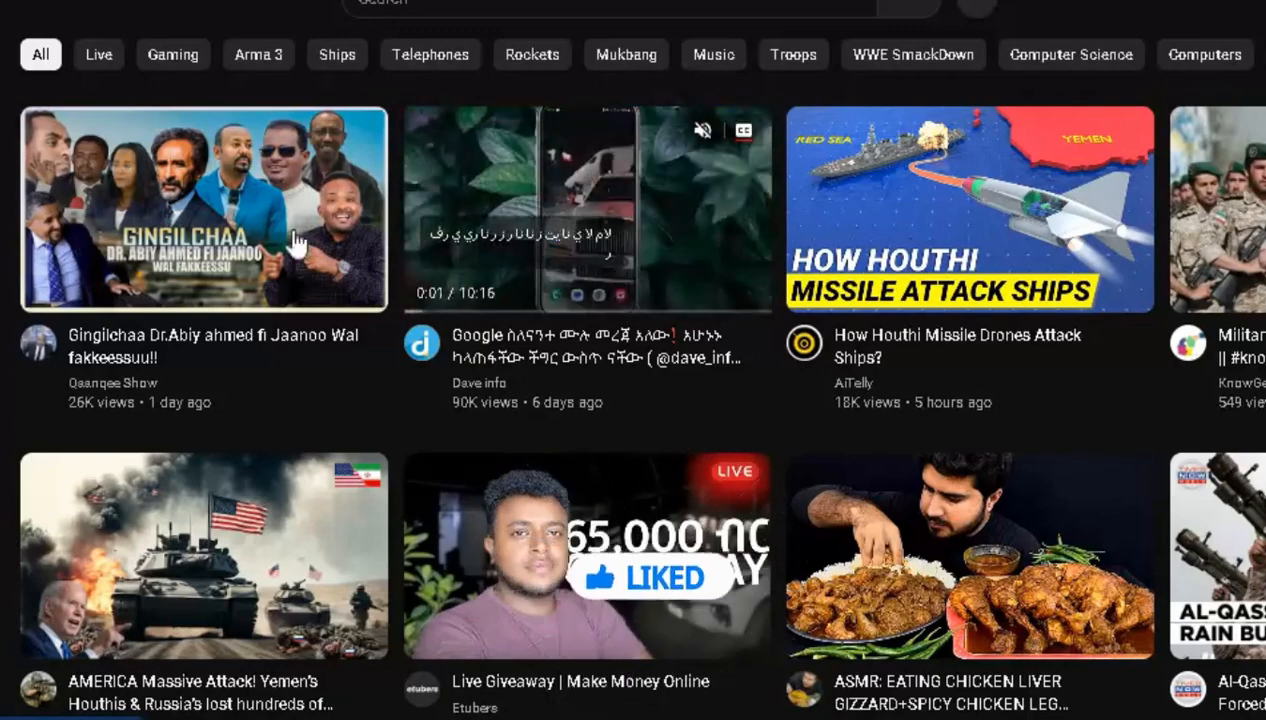
{"action": "mouse_move", "coordinate": [272, 190]}
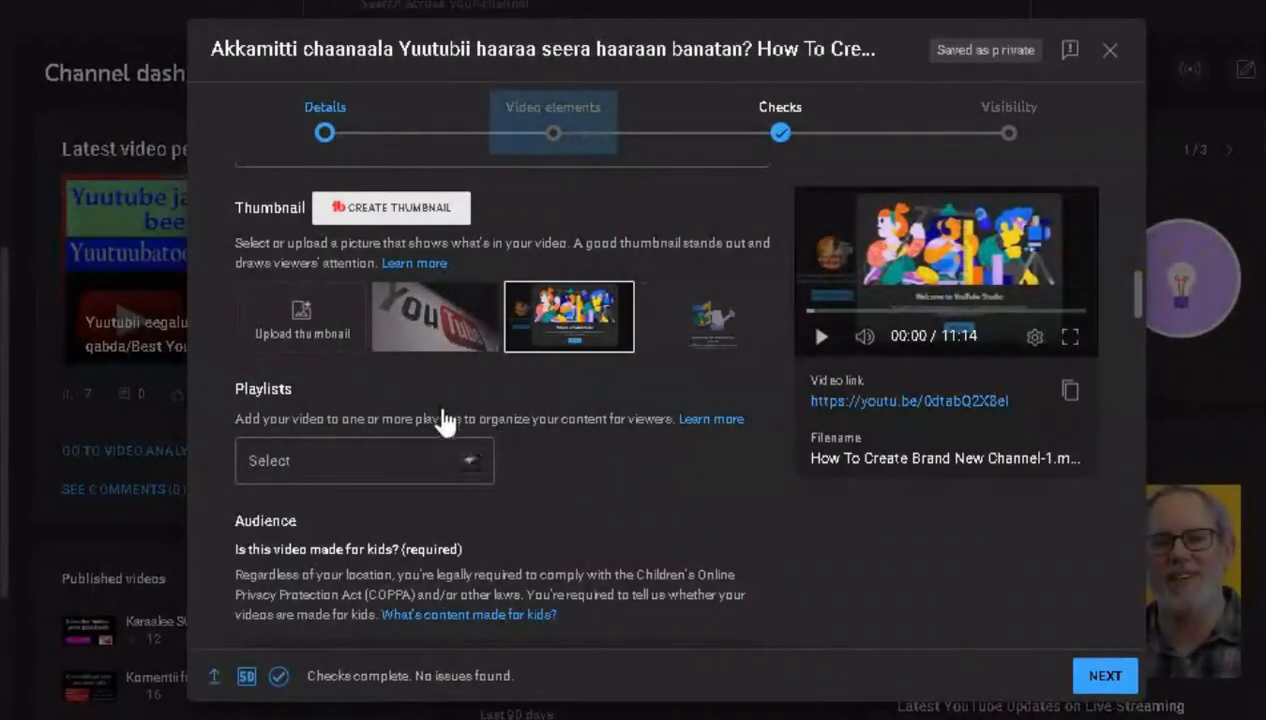
{"action": "left_click", "coordinate": [300, 320]}
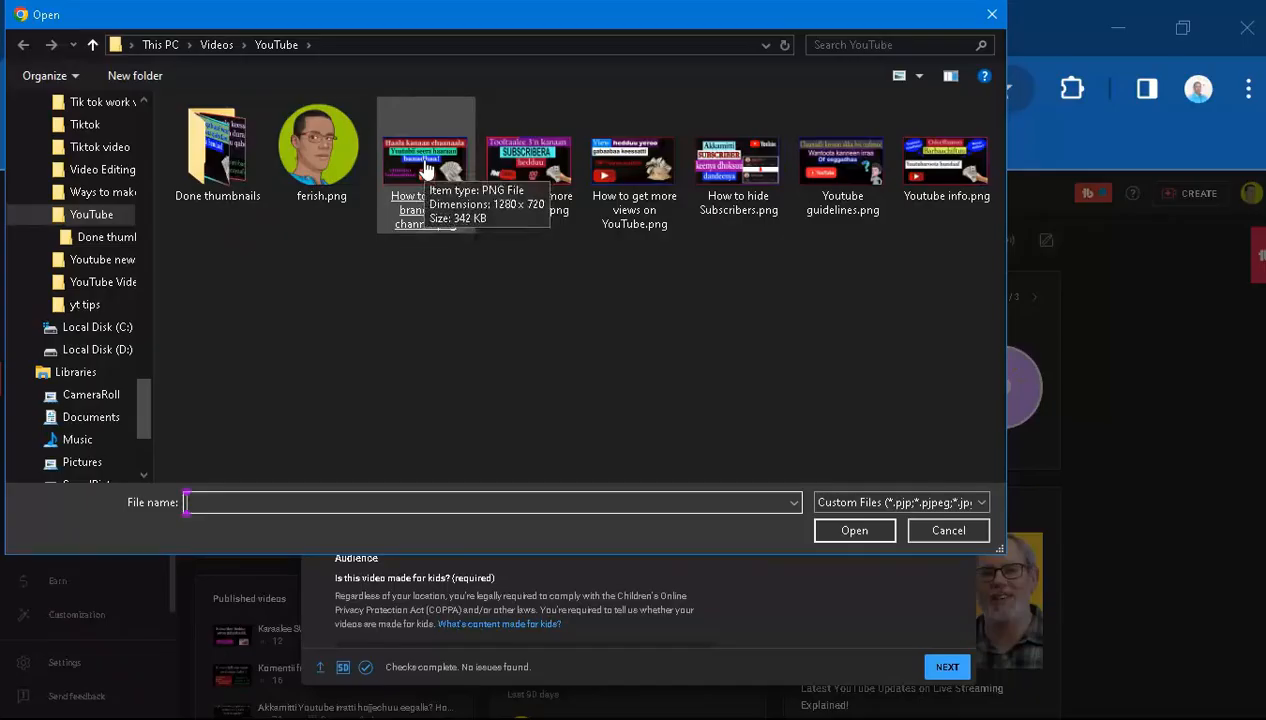
{"action": "left_click", "coordinate": [405, 350]}
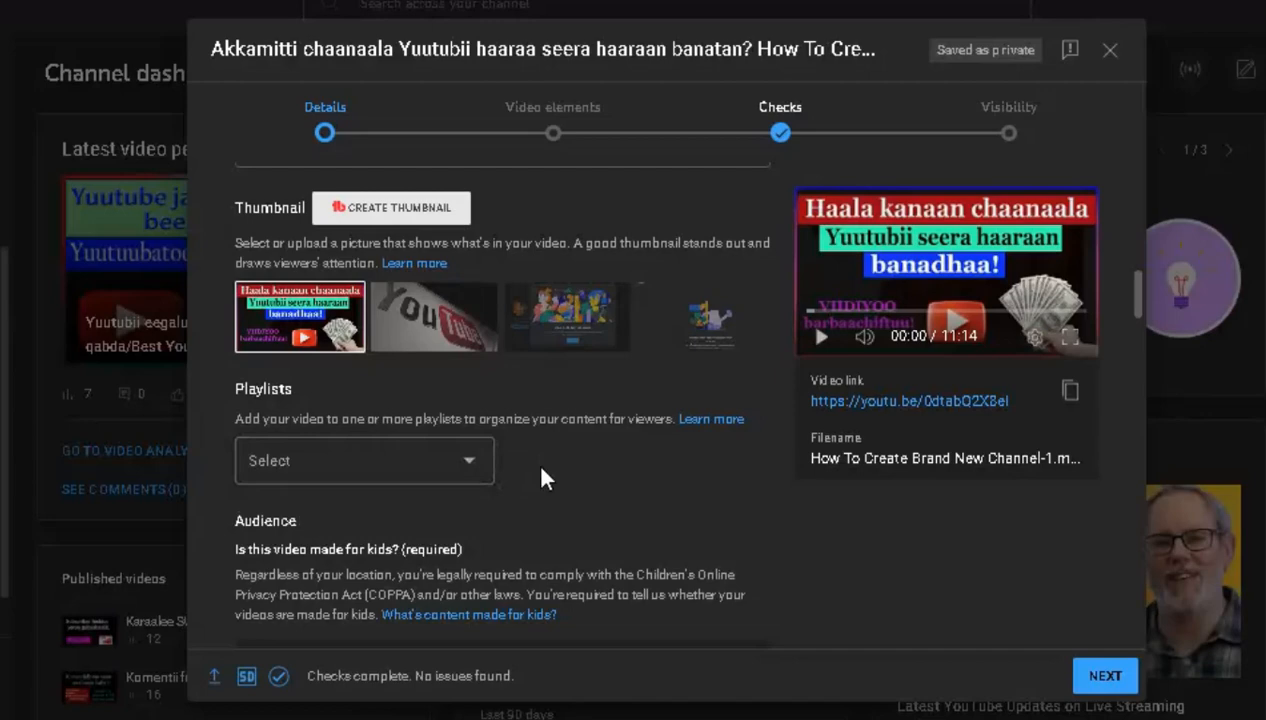
- Add the video to the playlist beginning "Tooftaalee chaanala YouTube guddisuuf"
{"action": "left_click", "coordinate": [472, 466]}
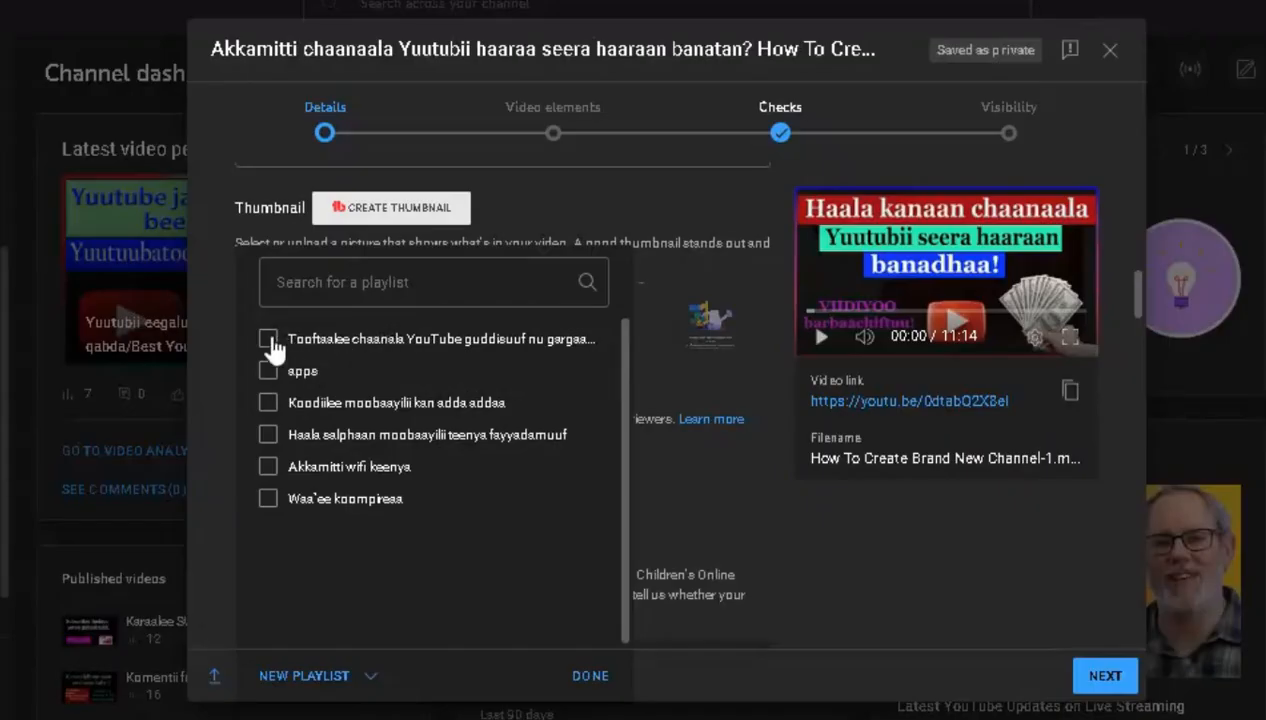
{"action": "left_click", "coordinate": [268, 339]}
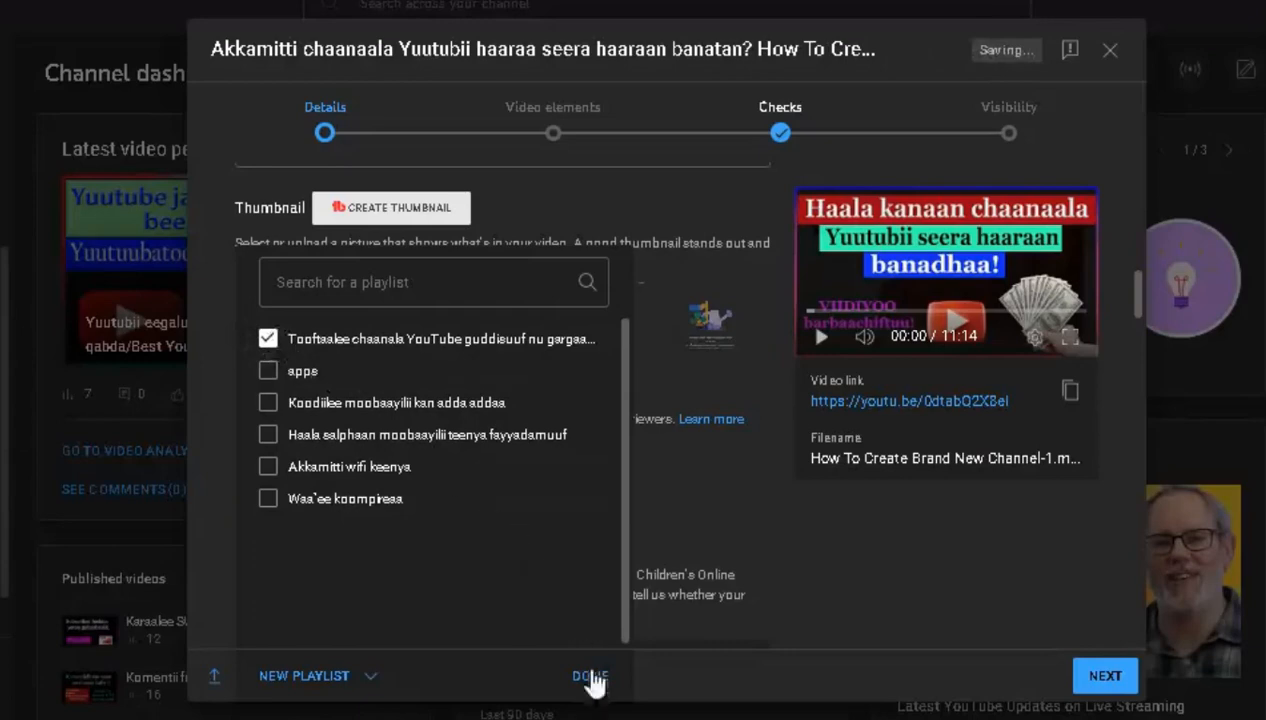
{"action": "left_click", "coordinate": [590, 679]}
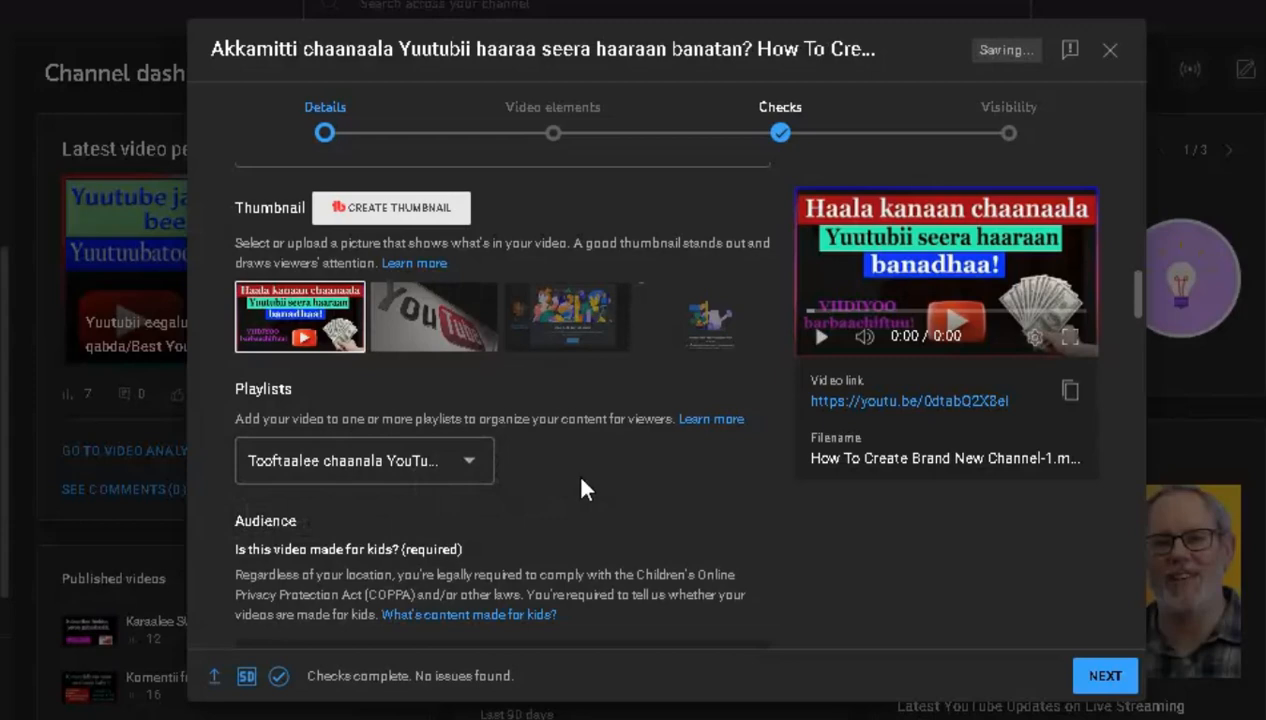
- Set the video's audience to "No, it's not made for kids"
{"action": "scroll", "coordinate": [580, 472], "scroll_direction": "down", "scroll_amount": 3}
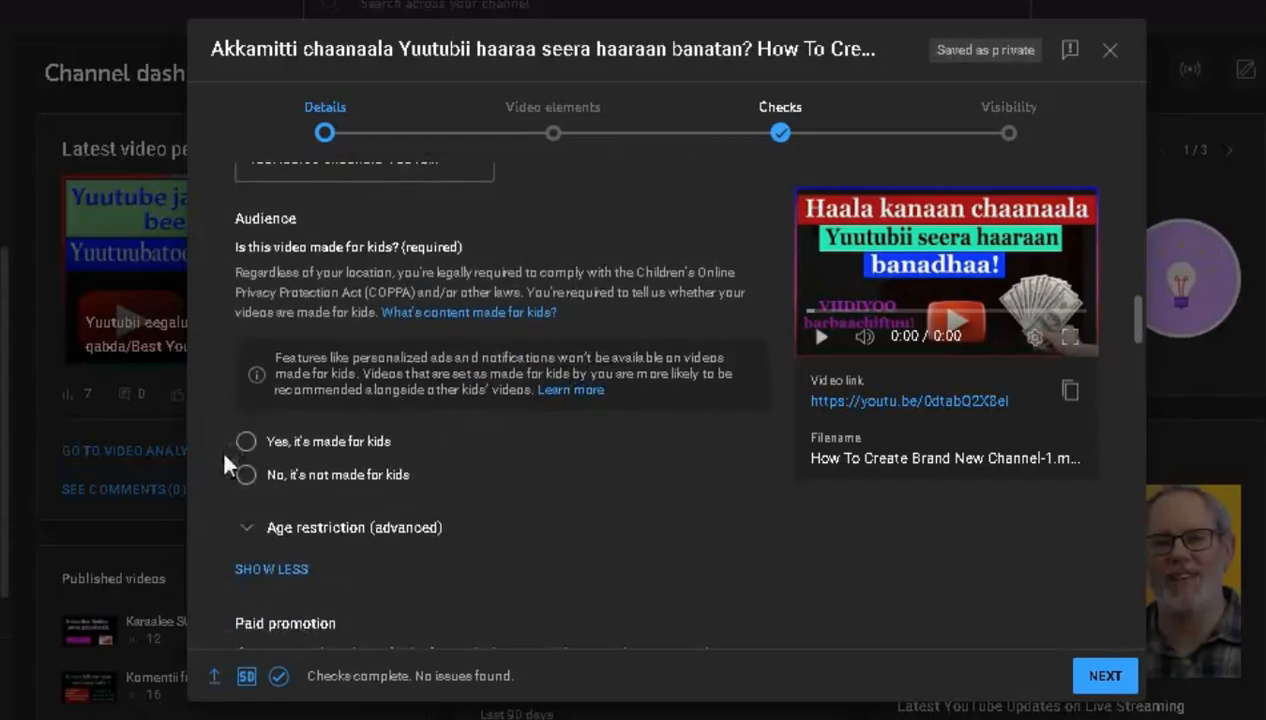
{"action": "left_click_drag", "start_coordinate": [233, 218], "coordinate": [301, 222]}
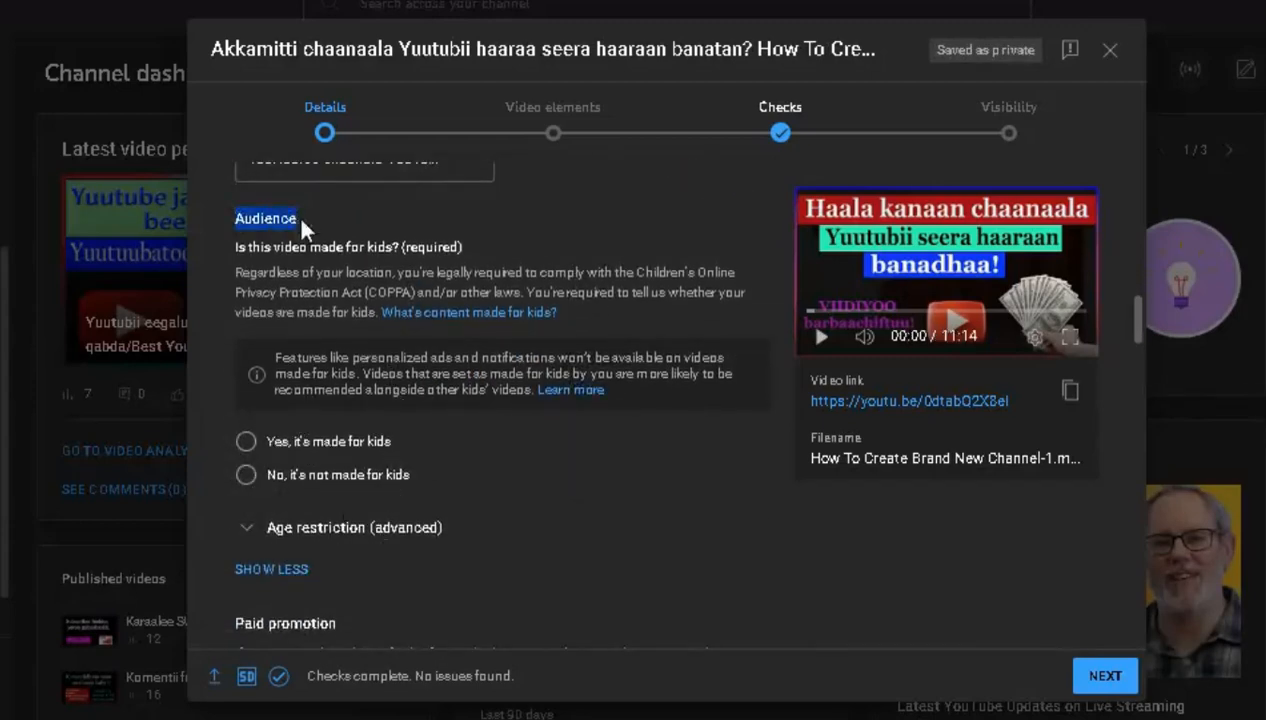
{"action": "left_click", "coordinate": [235, 224]}
{"action": "left_click", "coordinate": [247, 476]}
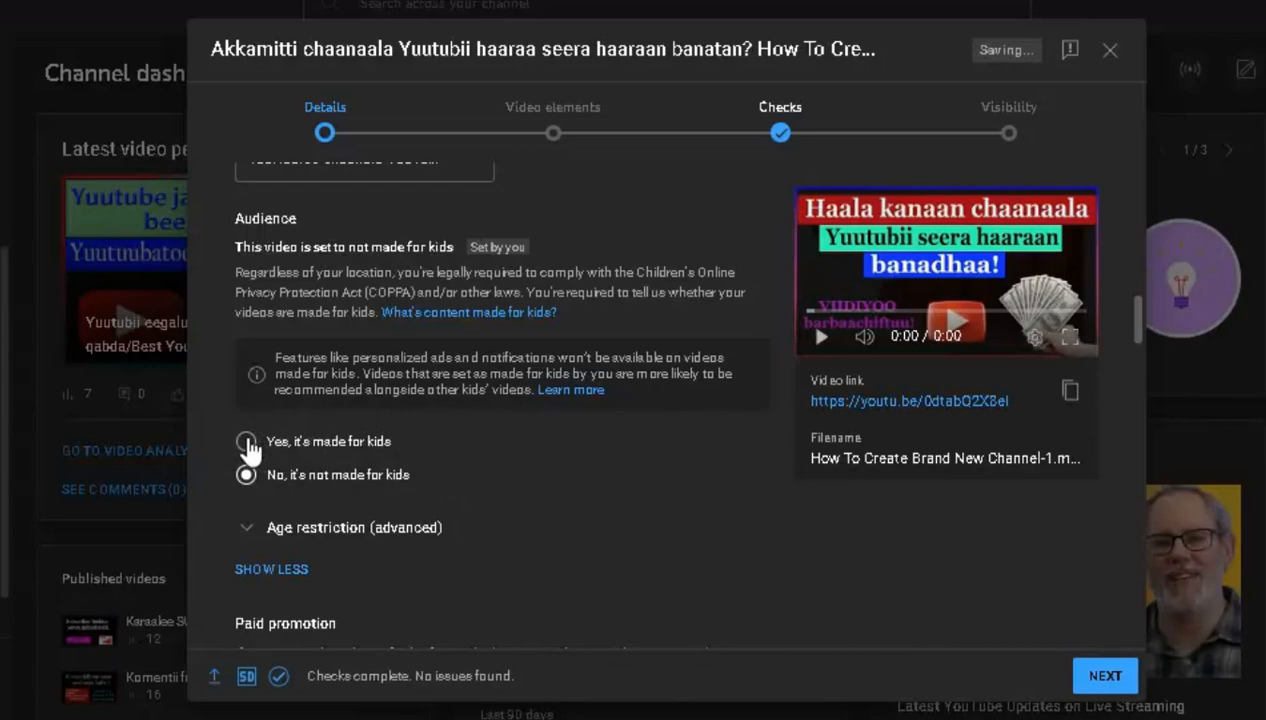
{"action": "left_click", "coordinate": [247, 443]}
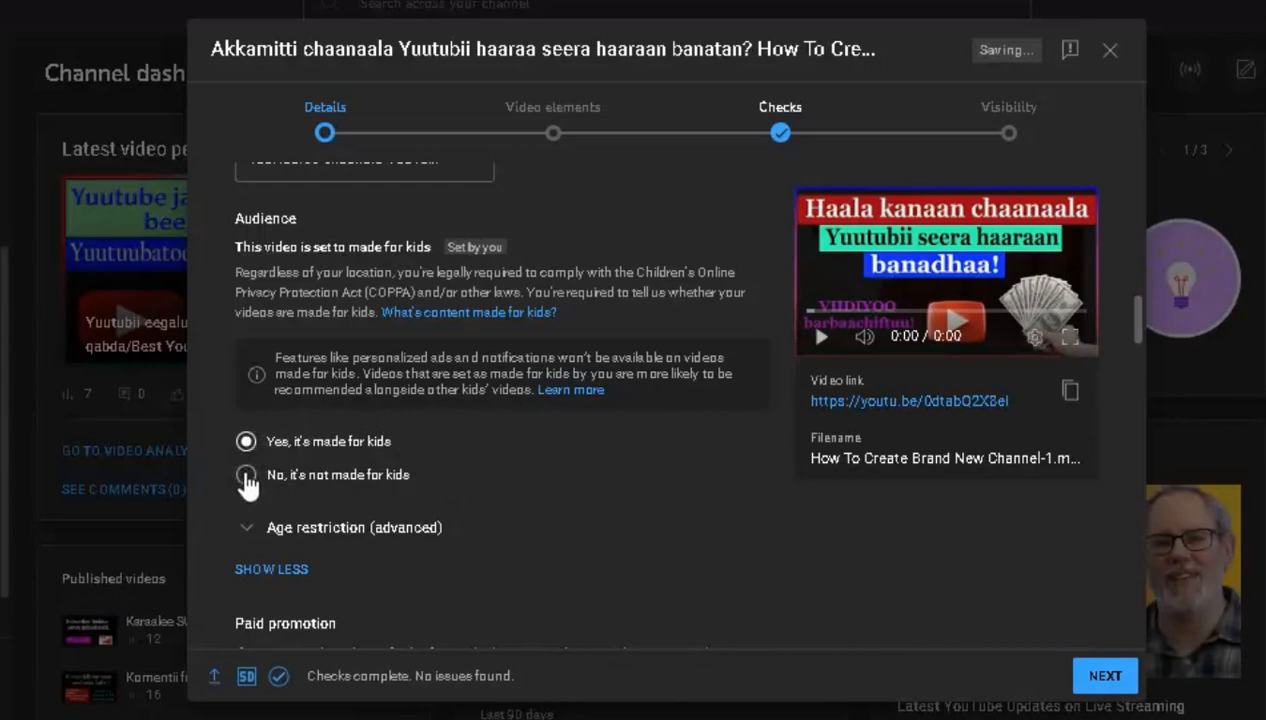
{"action": "left_click", "coordinate": [247, 476]}
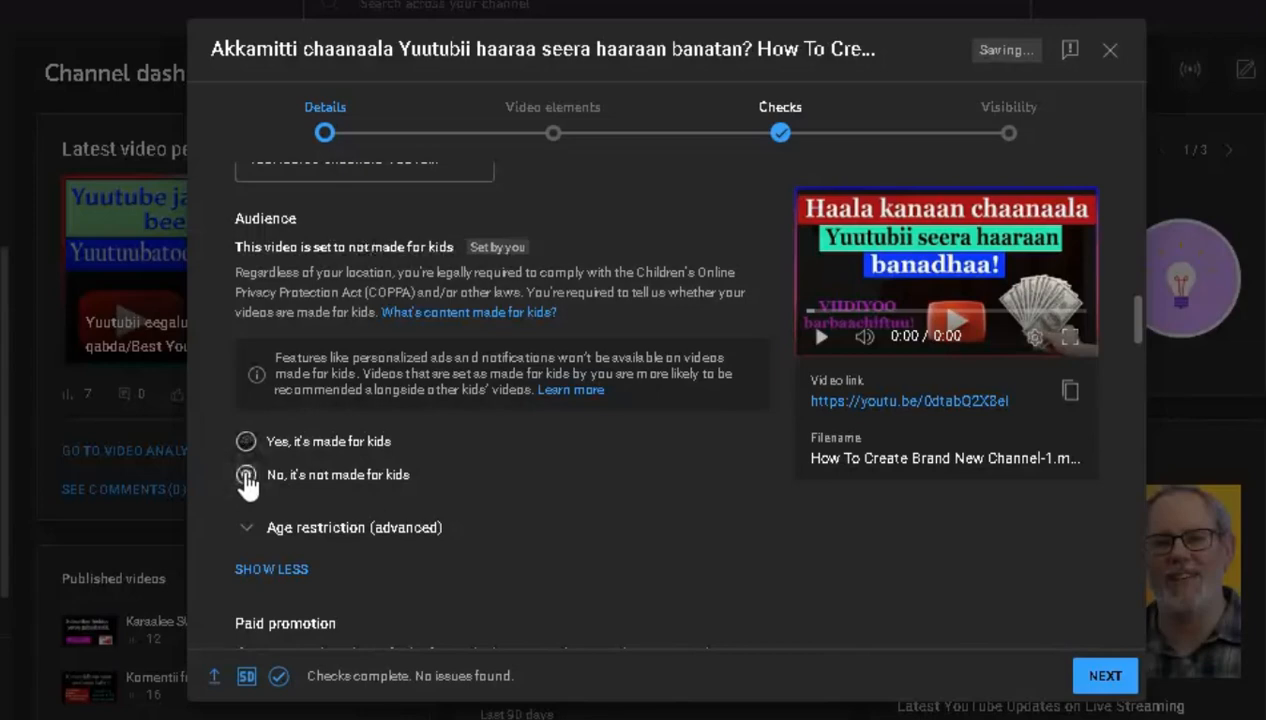
- Review the video's age restriction, paid promotion, automatic chapters, featured places and automatic concepts settings
{"action": "scroll", "coordinate": [247, 478], "scroll_direction": "down", "scroll_amount": 2}
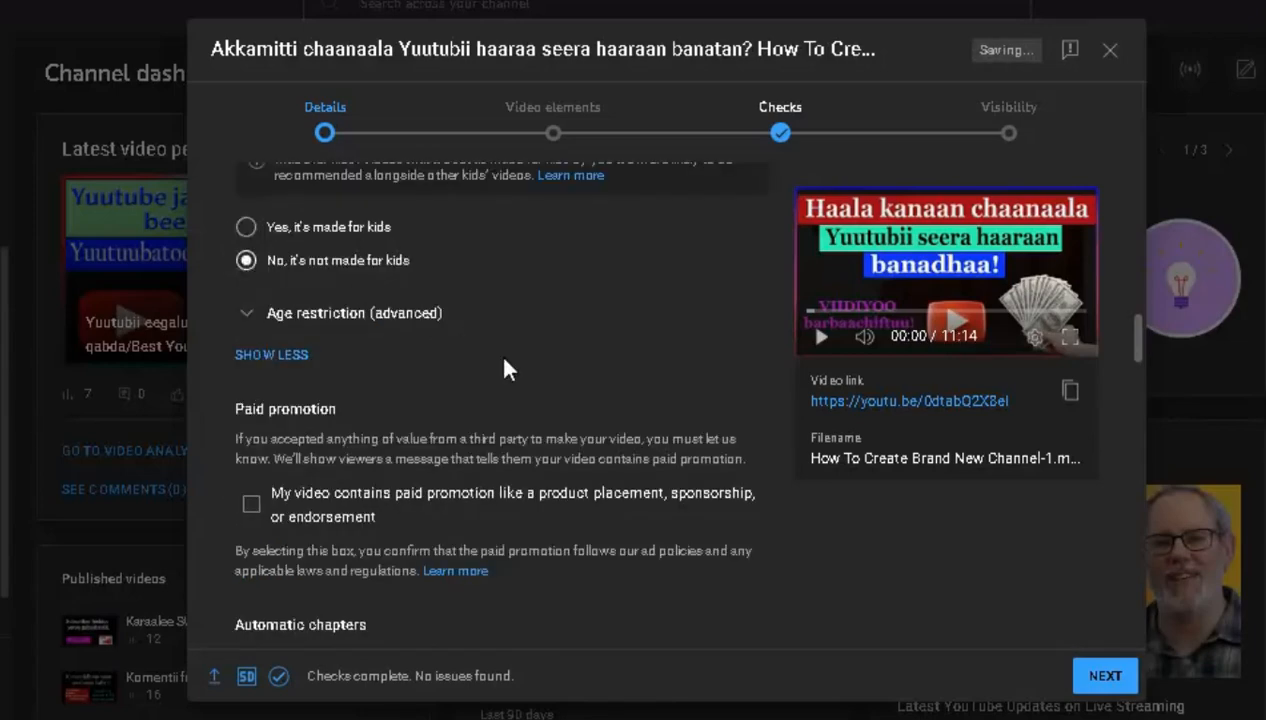
{"action": "scroll", "coordinate": [514, 376], "scroll_direction": "up", "scroll_amount": 2}
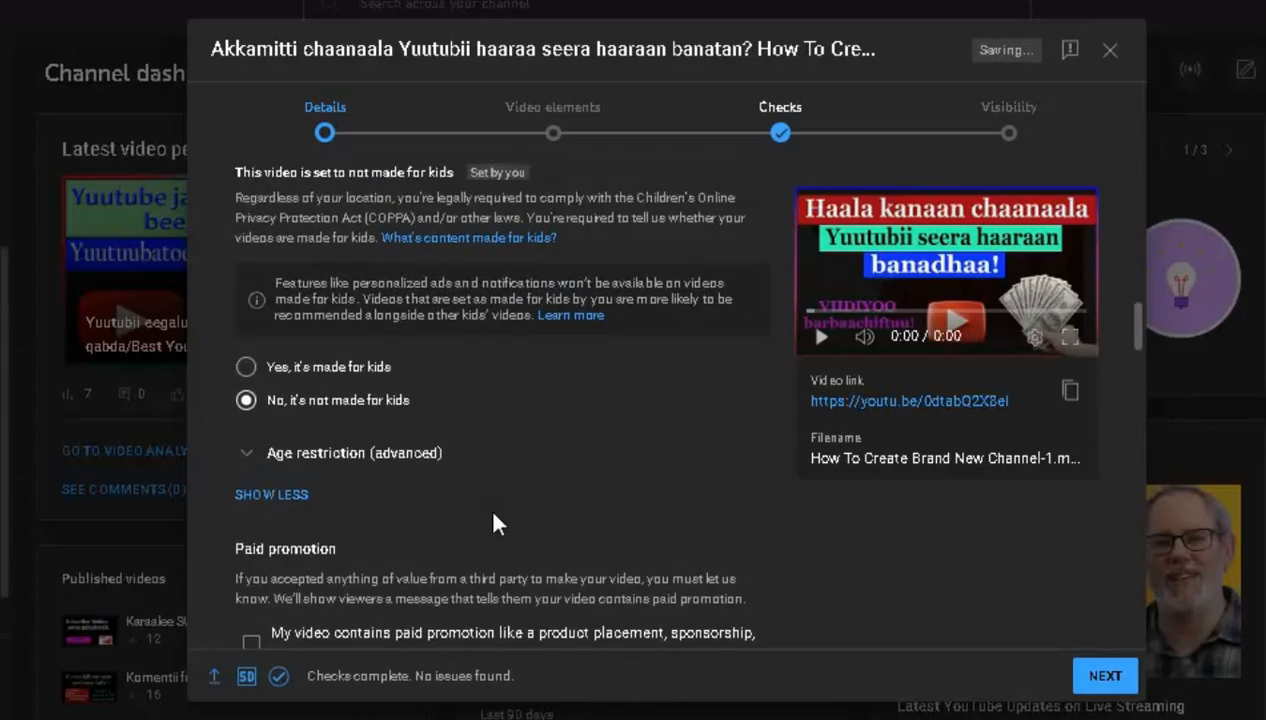
{"action": "scroll", "coordinate": [493, 516], "scroll_direction": "down", "scroll_amount": 3}
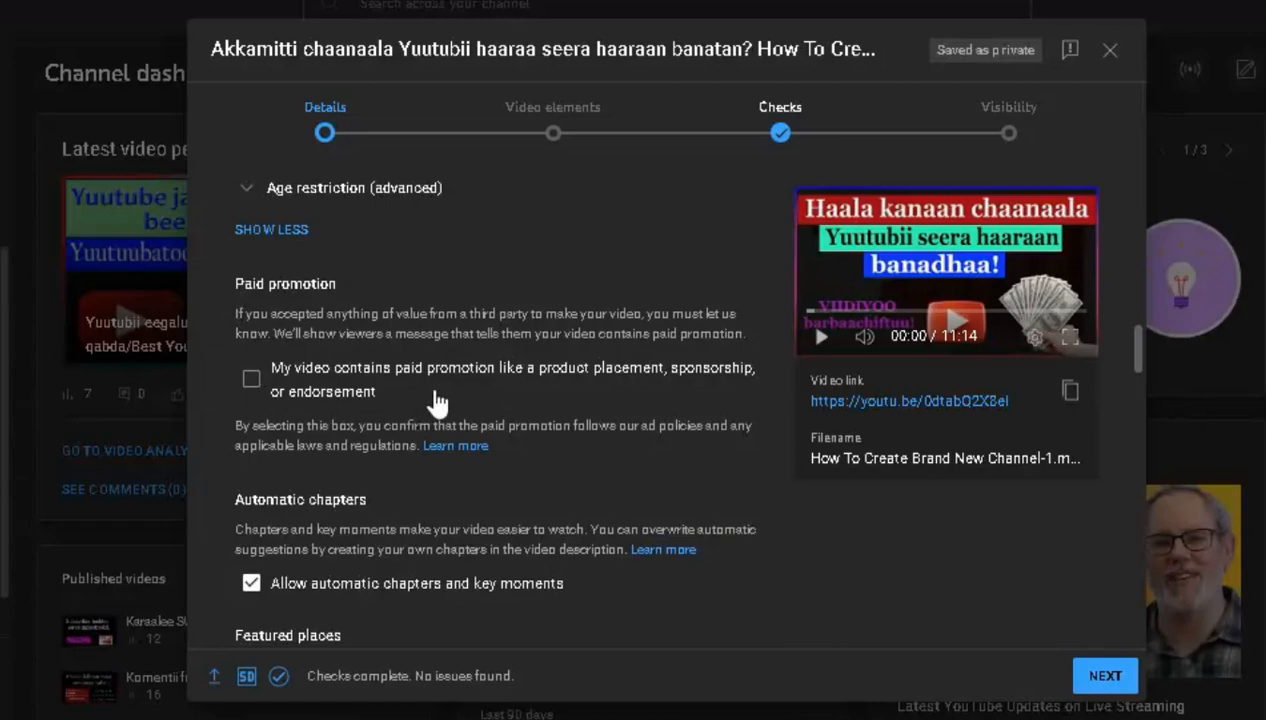
{"action": "scroll", "coordinate": [437, 402], "scroll_direction": "down", "scroll_amount": 5}
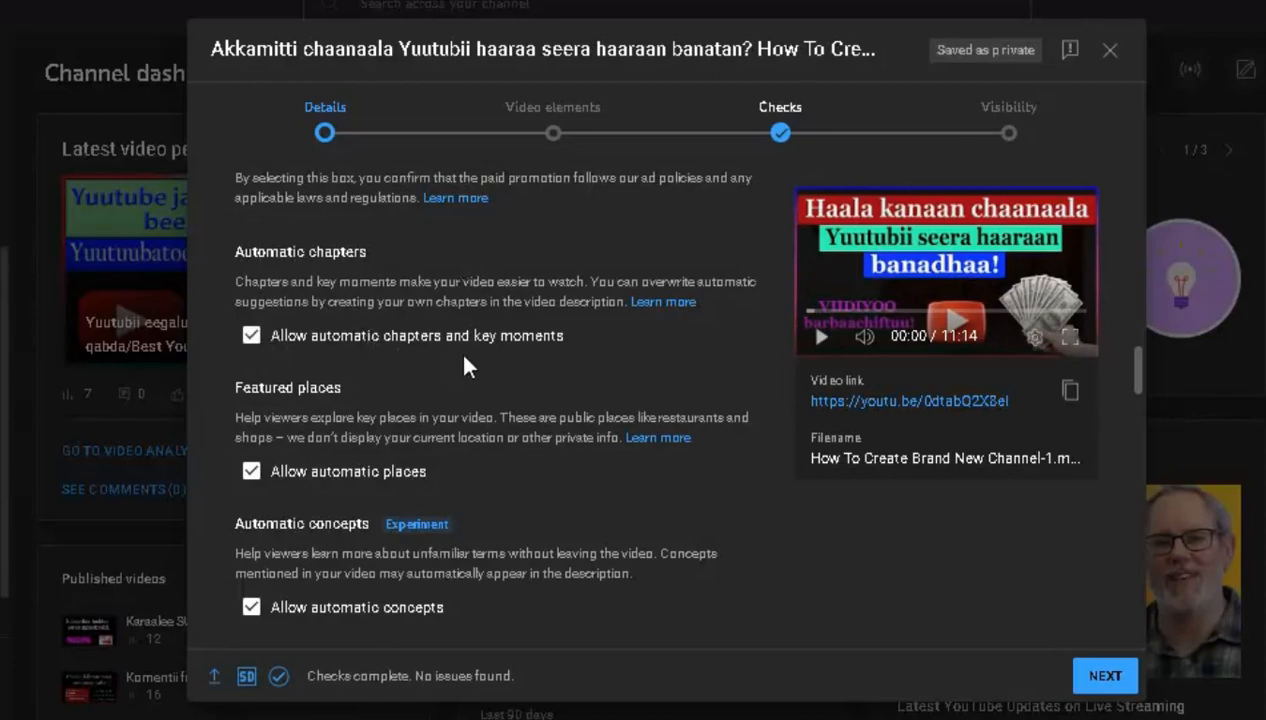
{"action": "scroll", "coordinate": [463, 366], "scroll_direction": "down", "scroll_amount": 3}
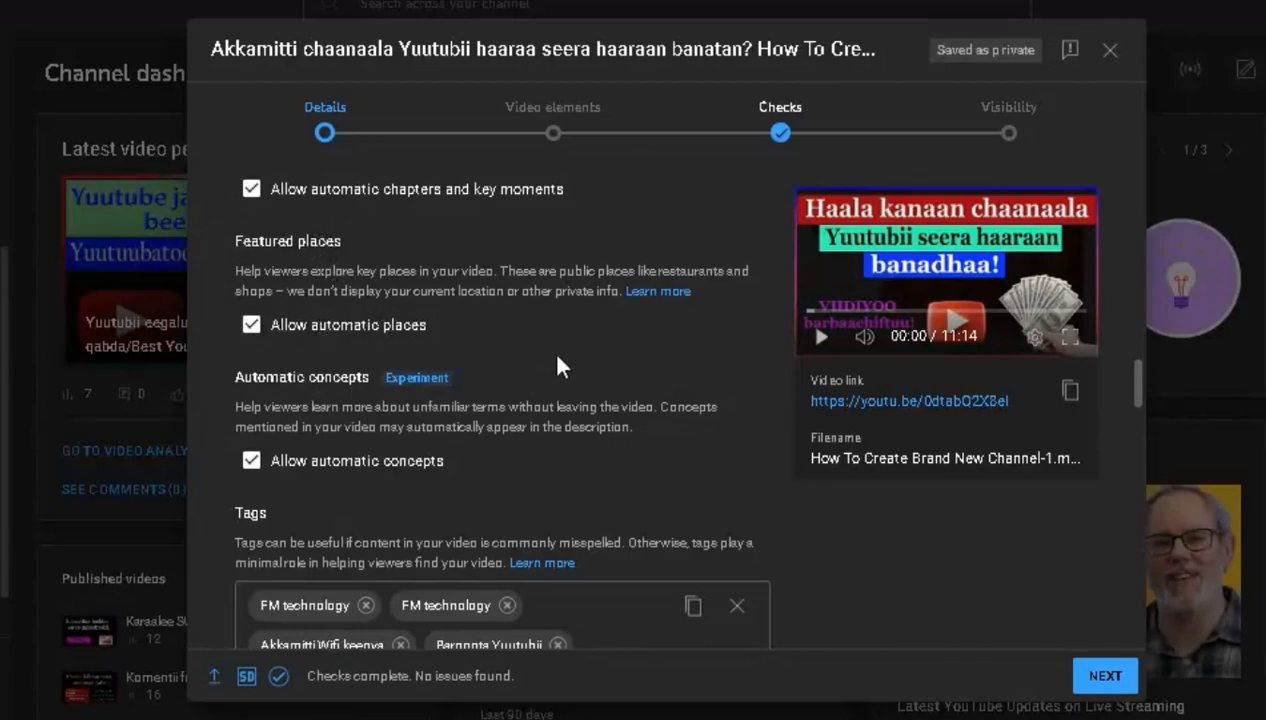
- Review the full list of tags entered for the video
{"action": "scroll", "coordinate": [557, 366], "scroll_direction": "down", "scroll_amount": 3}
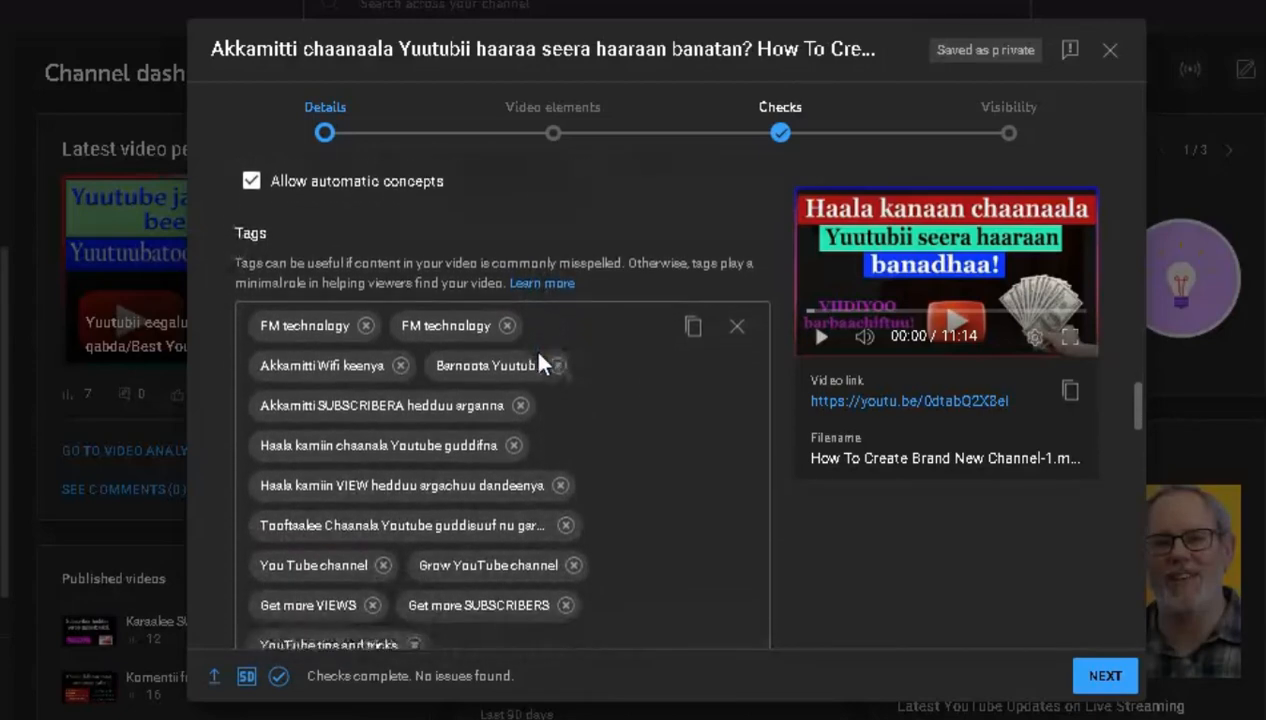
{"action": "scroll", "coordinate": [540, 364], "scroll_direction": "down", "scroll_amount": 1}
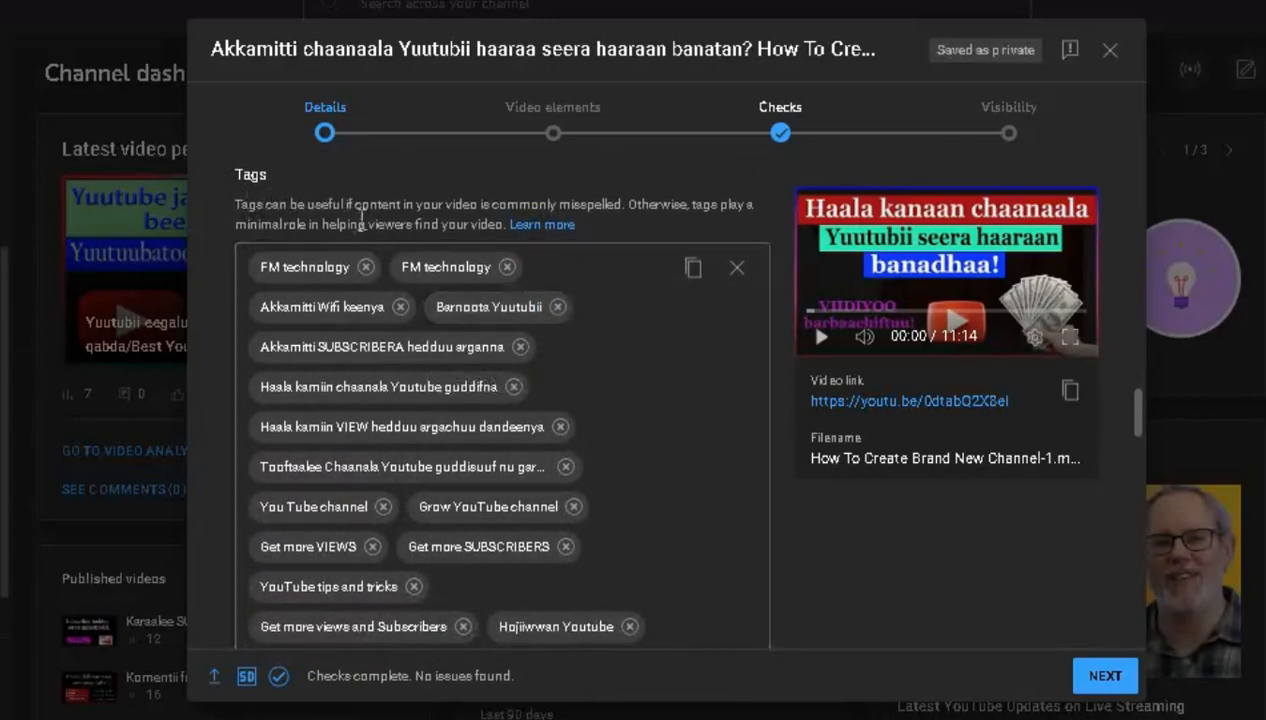
{"action": "scroll", "coordinate": [353, 494], "scroll_direction": "down", "scroll_amount": 1}
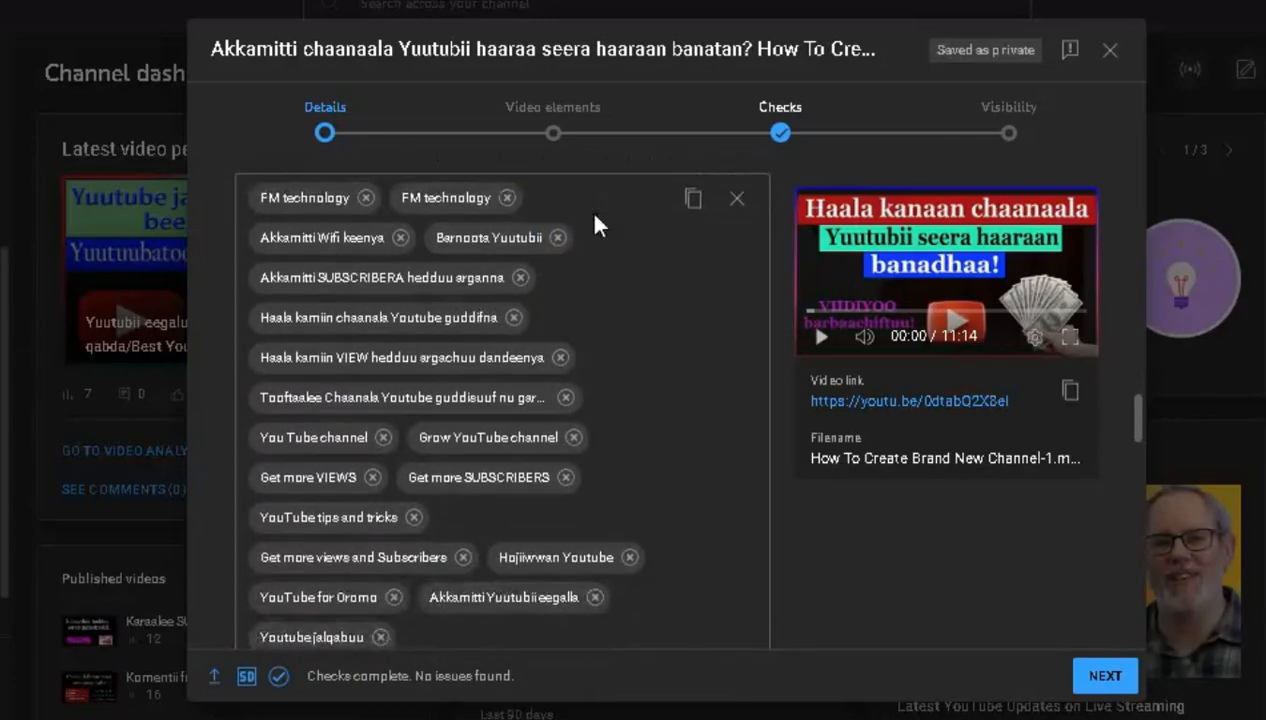
{"action": "scroll", "coordinate": [594, 215], "scroll_direction": "up", "scroll_amount": 1}
{"action": "scroll", "coordinate": [594, 215], "scroll_direction": "down", "scroll_amount": 1}
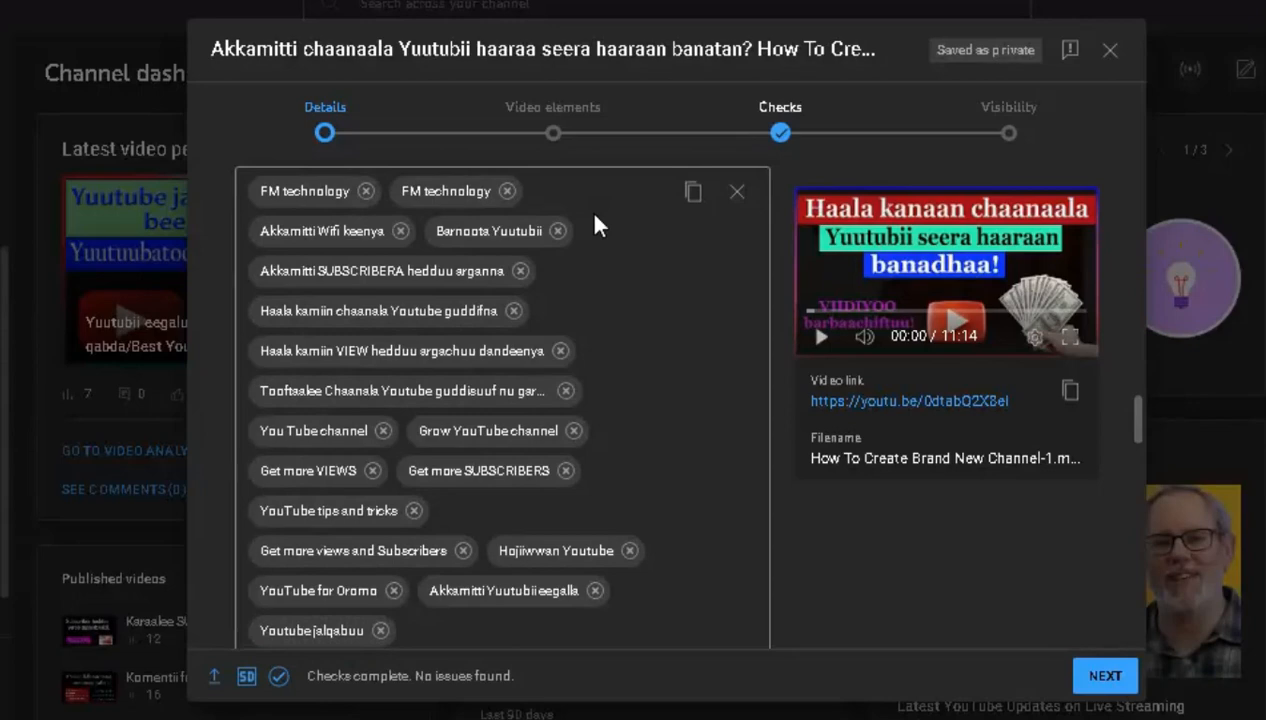
{"action": "scroll", "coordinate": [594, 215], "scroll_direction": "up", "scroll_amount": 3}
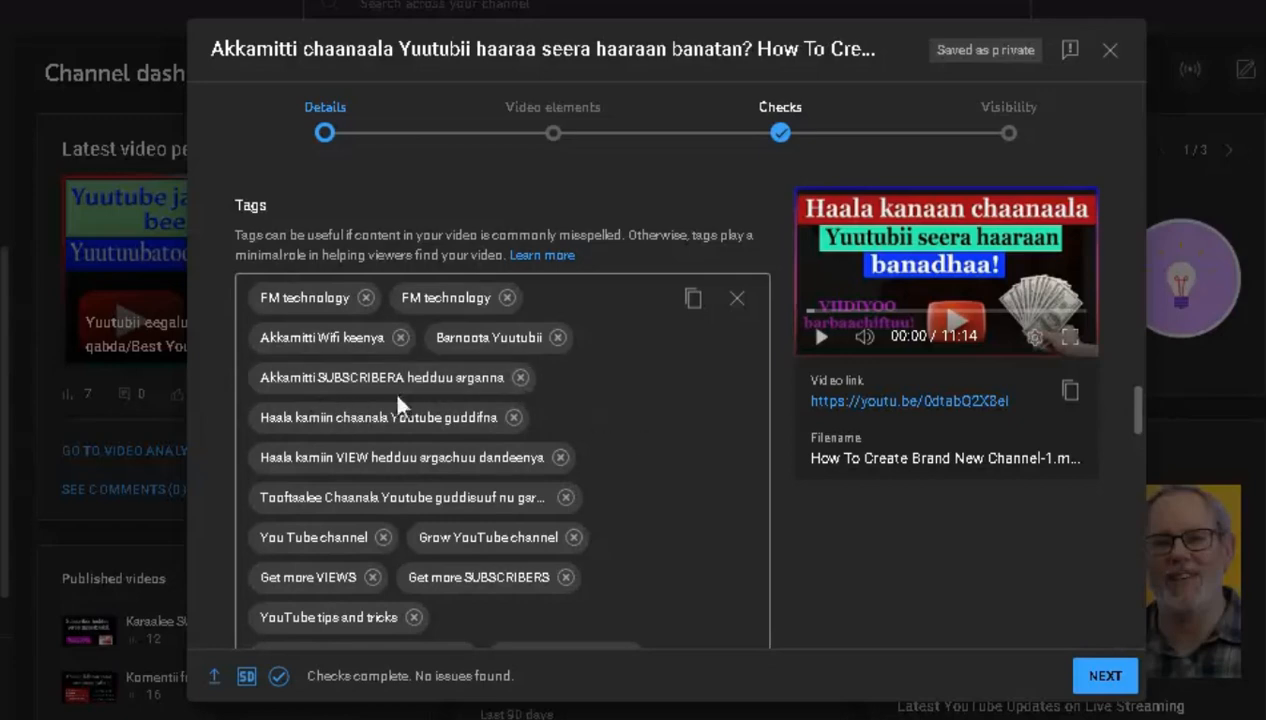
{"action": "left_click_drag", "start_coordinate": [392, 386], "coordinate": [414, 395]}
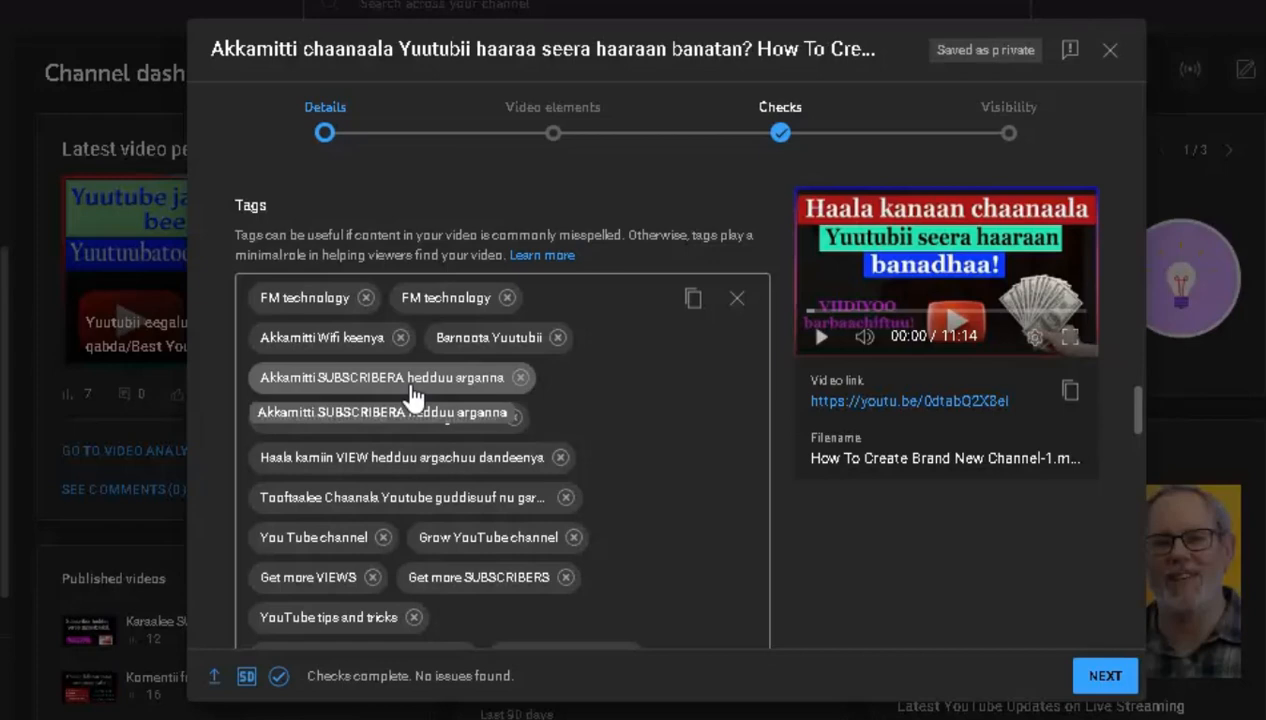
{"action": "left_click_drag", "start_coordinate": [413, 395], "coordinate": [420, 388]}
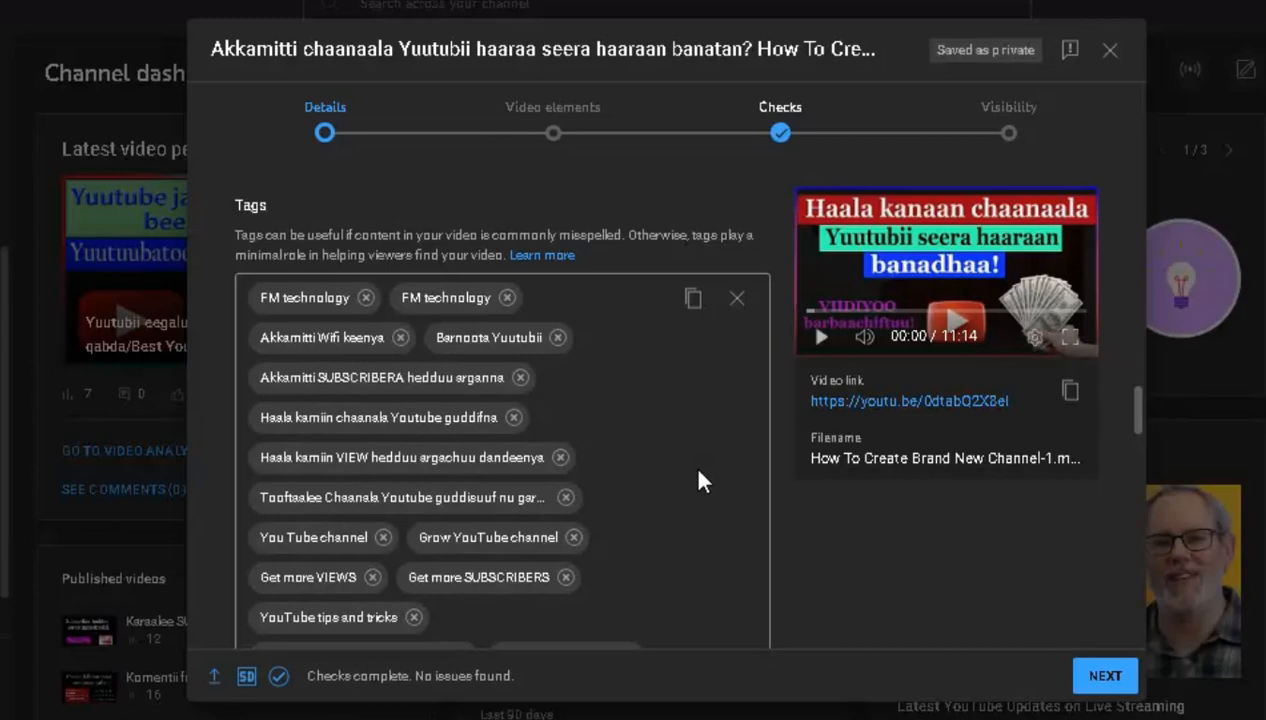
{"action": "scroll", "coordinate": [699, 472], "scroll_direction": "down", "scroll_amount": 4}
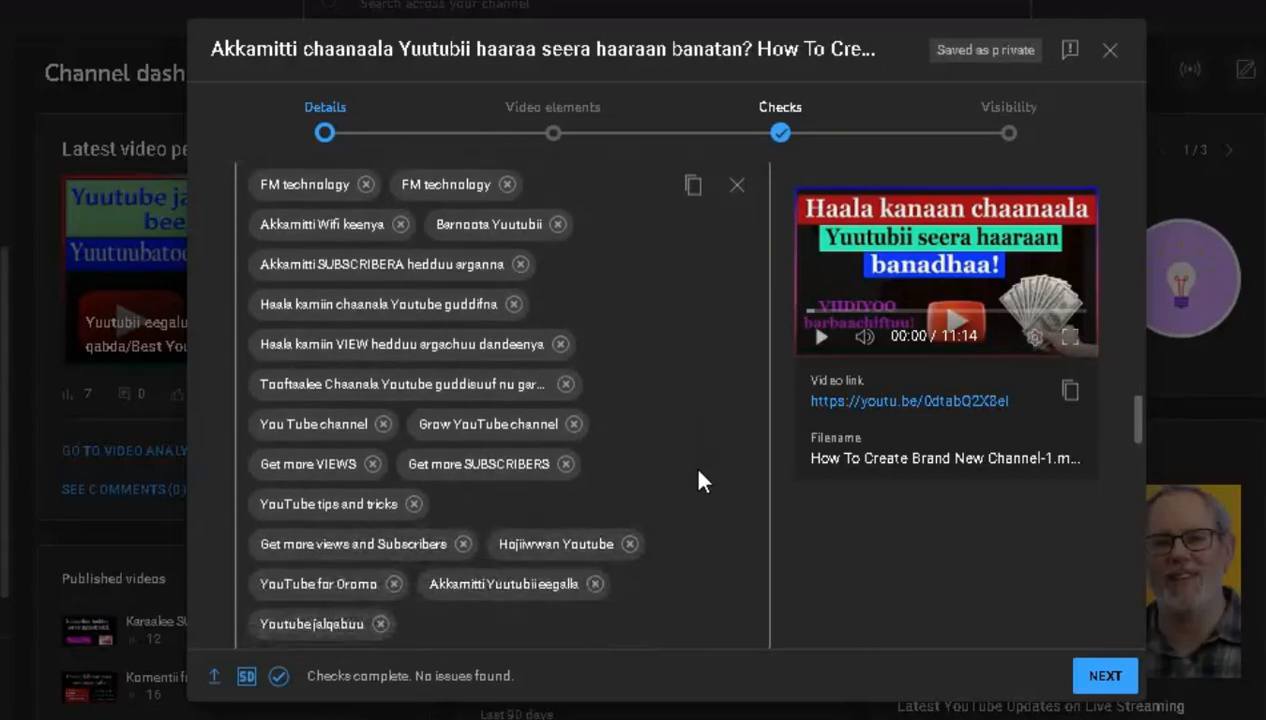
{"action": "scroll", "coordinate": [699, 472], "scroll_direction": "down", "scroll_amount": 1}
{"action": "scroll", "coordinate": [699, 472], "scroll_direction": "up", "scroll_amount": 3}
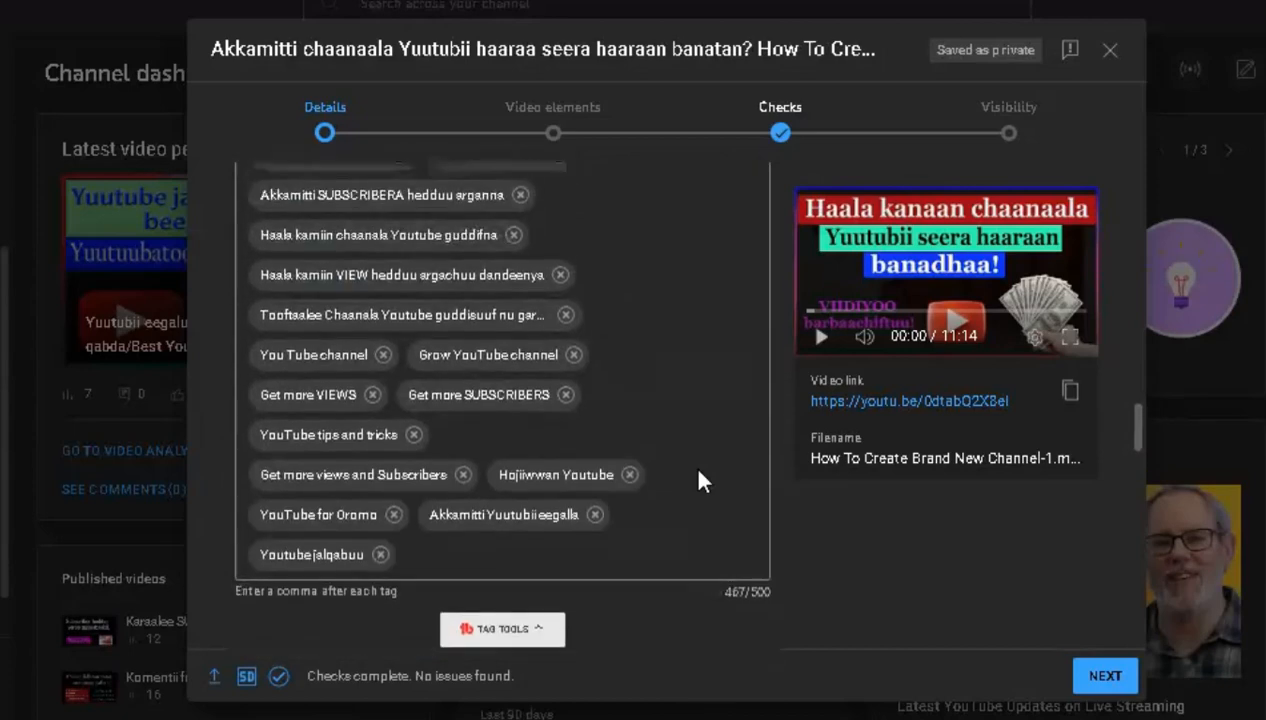
{"action": "scroll", "coordinate": [699, 475], "scroll_direction": "up", "scroll_amount": 2}
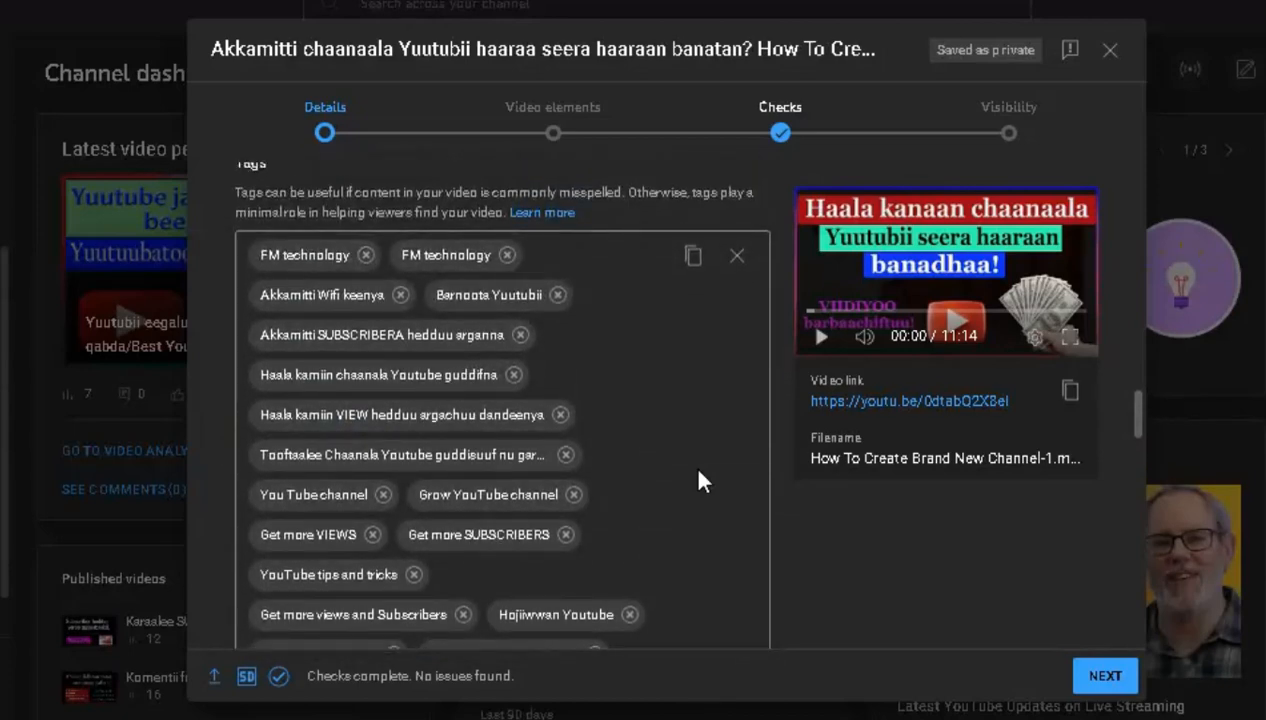
{"action": "scroll", "coordinate": [699, 481], "scroll_direction": "up", "scroll_amount": 2}
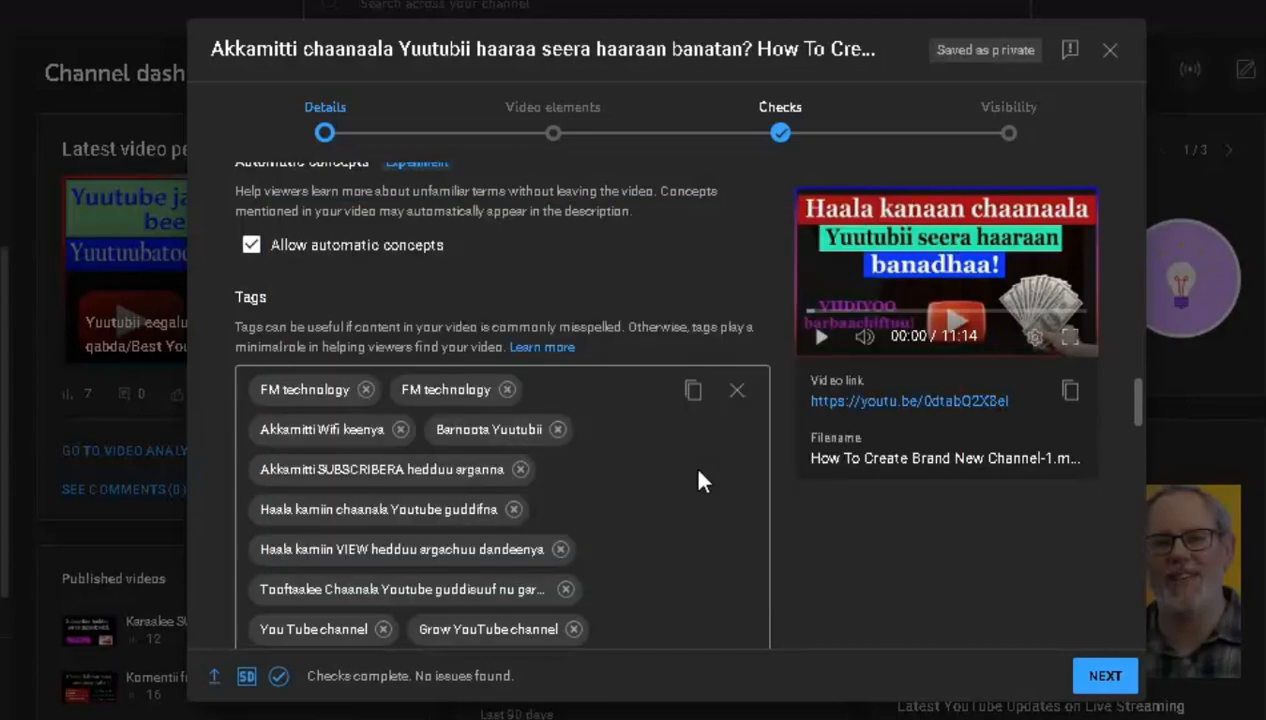
{"action": "scroll", "coordinate": [699, 471], "scroll_direction": "down", "scroll_amount": 5}
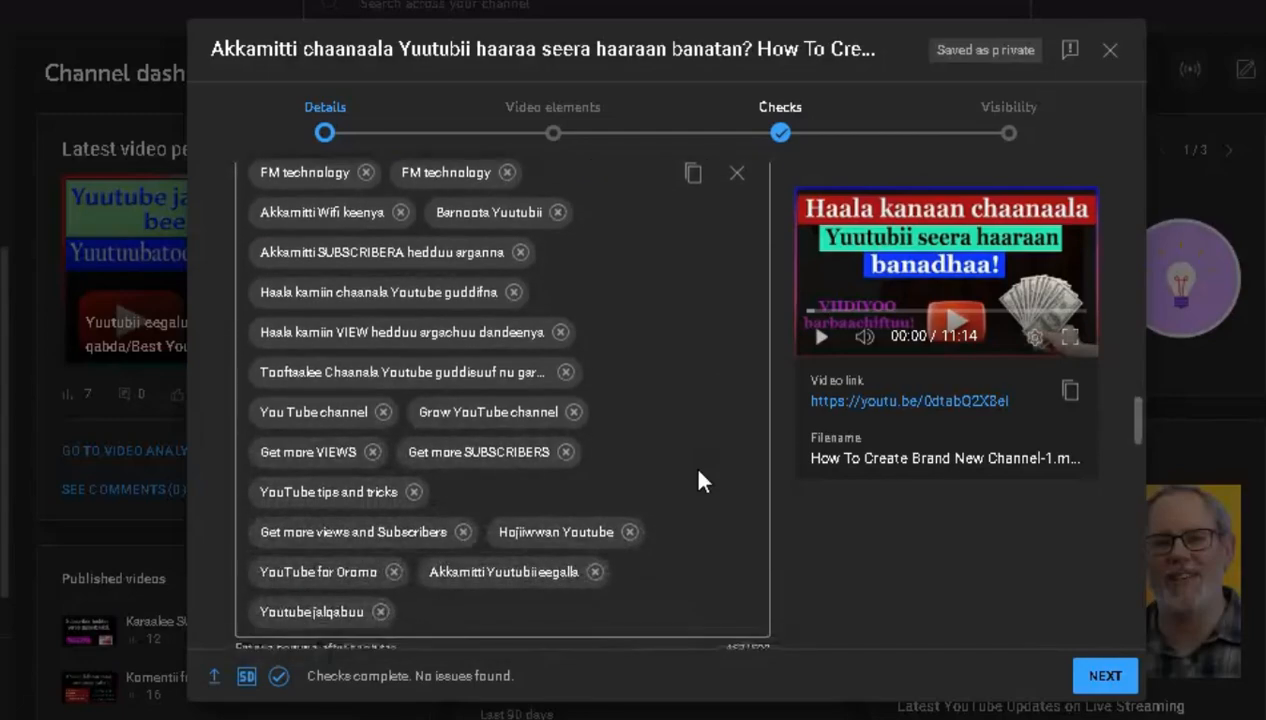
- Examine the video's language, caption certification, recording date and location settings and the available license types
{"action": "scroll", "coordinate": [698, 471], "scroll_direction": "down", "scroll_amount": 10}
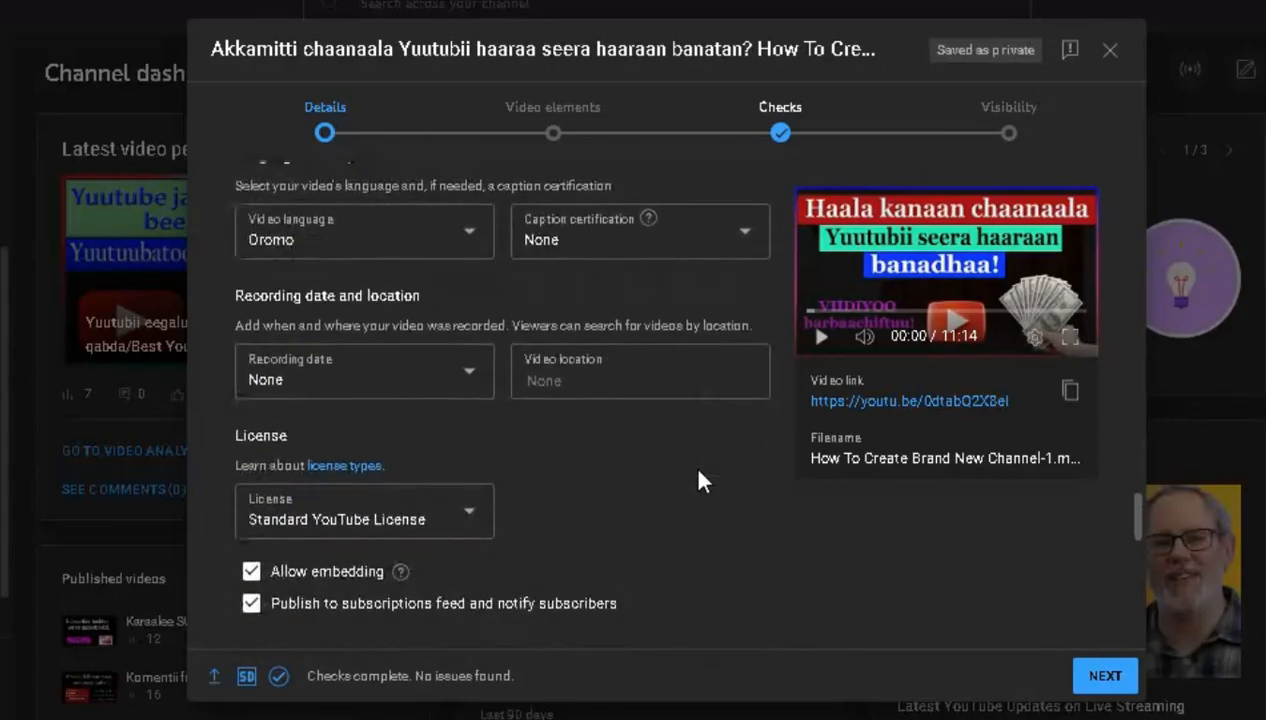
{"action": "scroll", "coordinate": [699, 481], "scroll_direction": "up", "scroll_amount": 2}
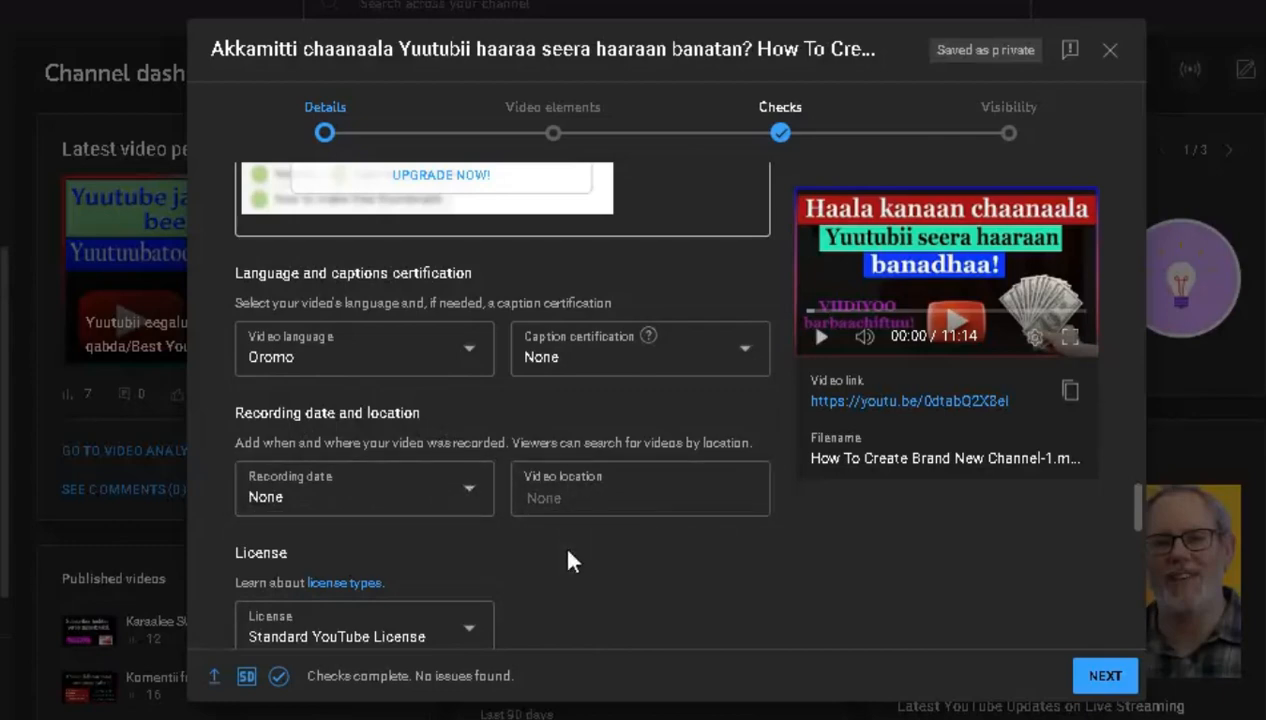
{"action": "scroll", "coordinate": [567, 560], "scroll_direction": "down", "scroll_amount": 3}
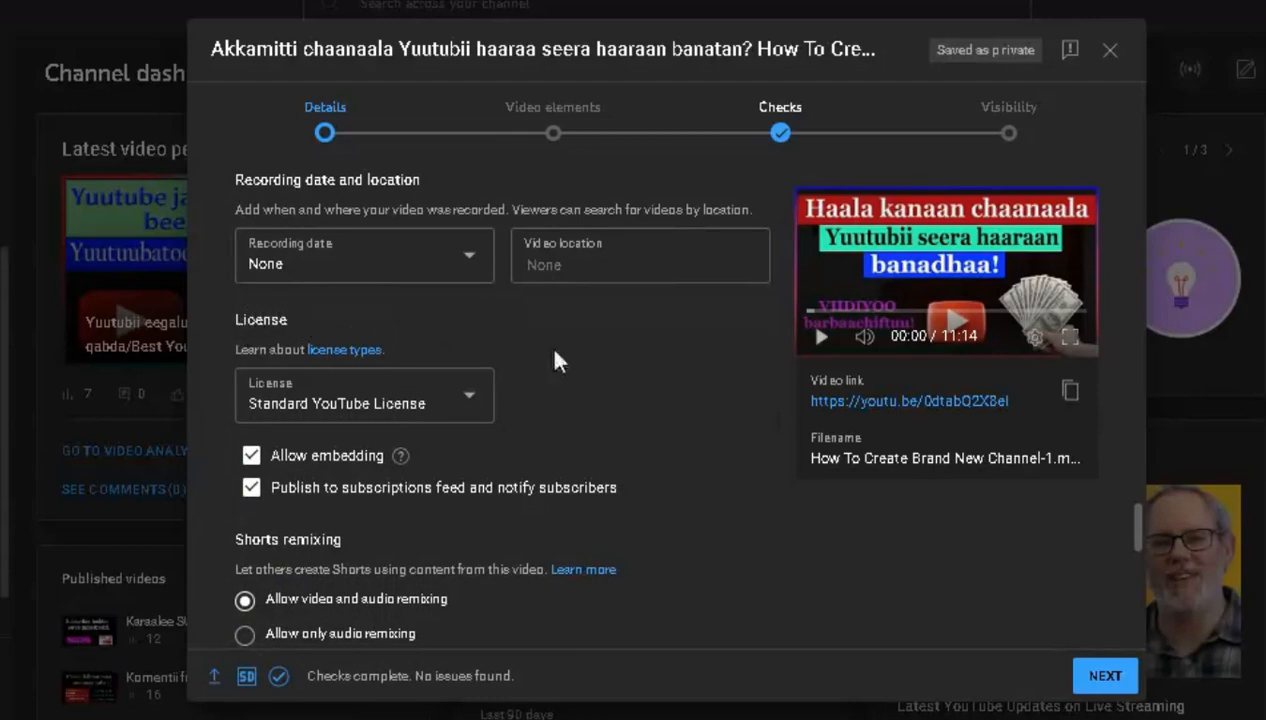
{"action": "left_click", "coordinate": [468, 396]}
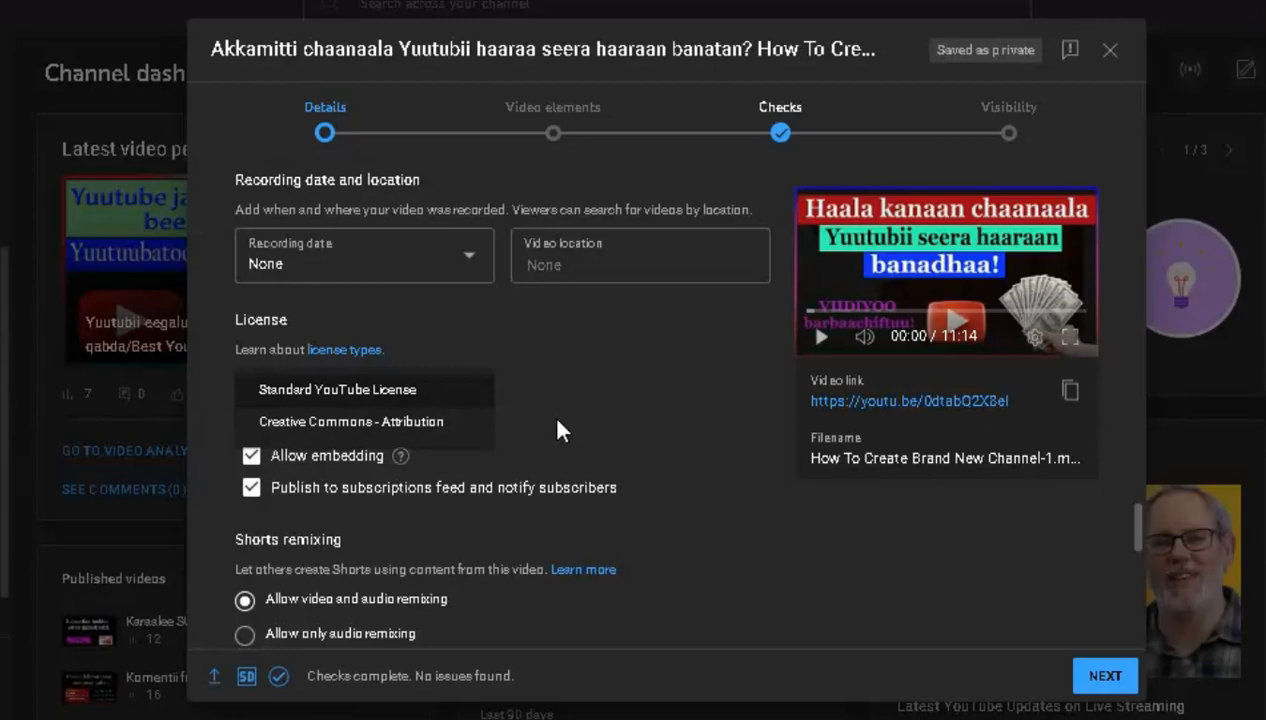
{"action": "left_click", "coordinate": [462, 399]}
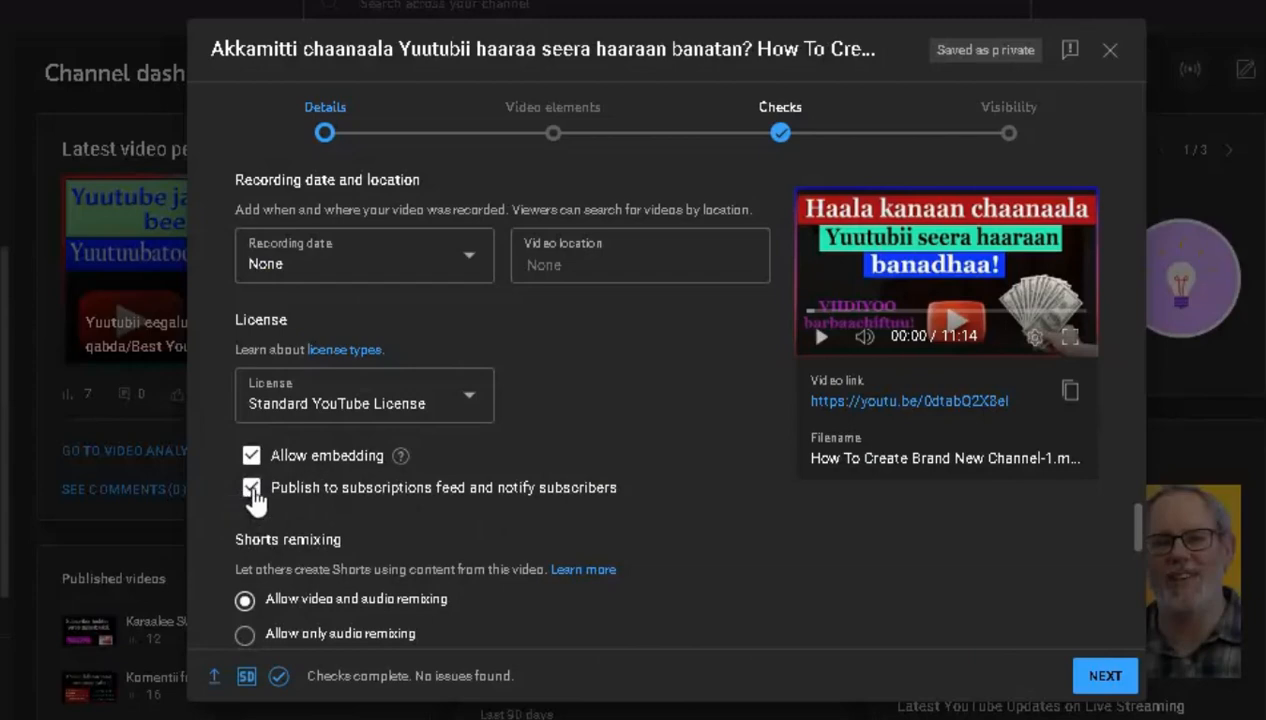
- Examine the subscriber notification and Shorts remixing settings and the available video categories
{"action": "scroll", "coordinate": [678, 516], "scroll_direction": "down", "scroll_amount": 1}
{"action": "scroll", "coordinate": [678, 516], "scroll_direction": "down", "scroll_amount": 2}
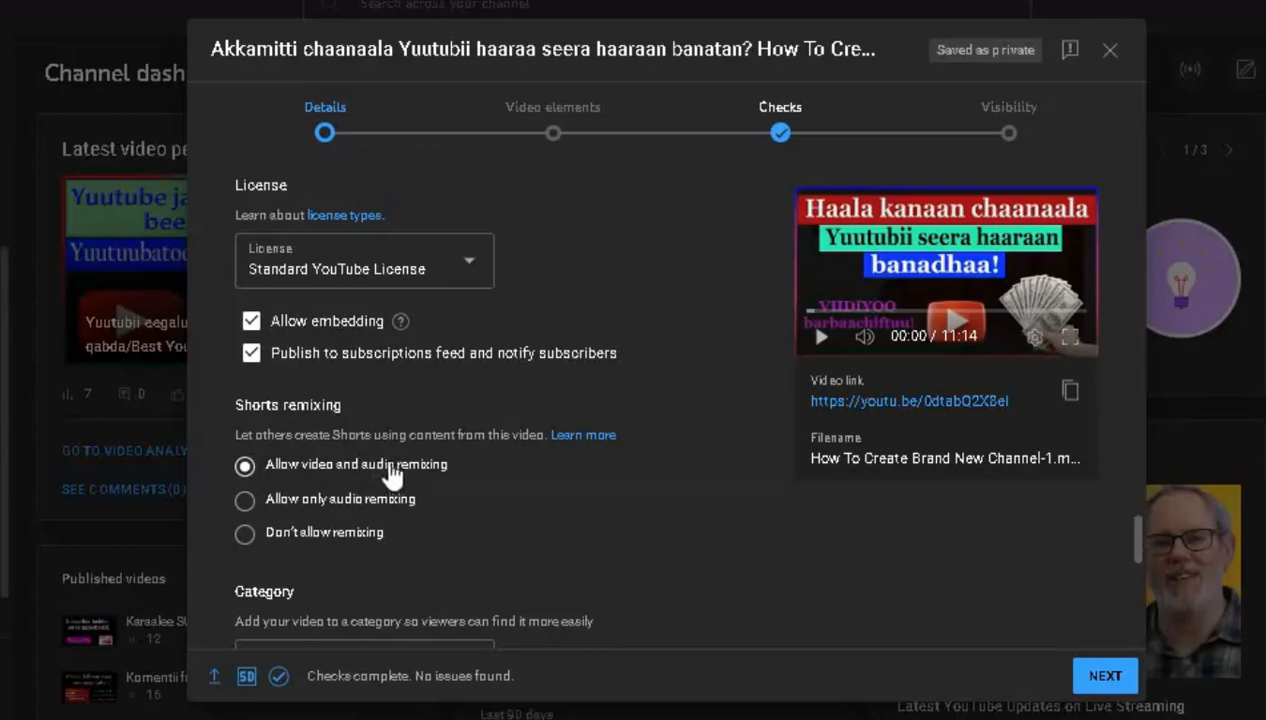
{"action": "scroll", "coordinate": [566, 500], "scroll_direction": "down", "scroll_amount": 3}
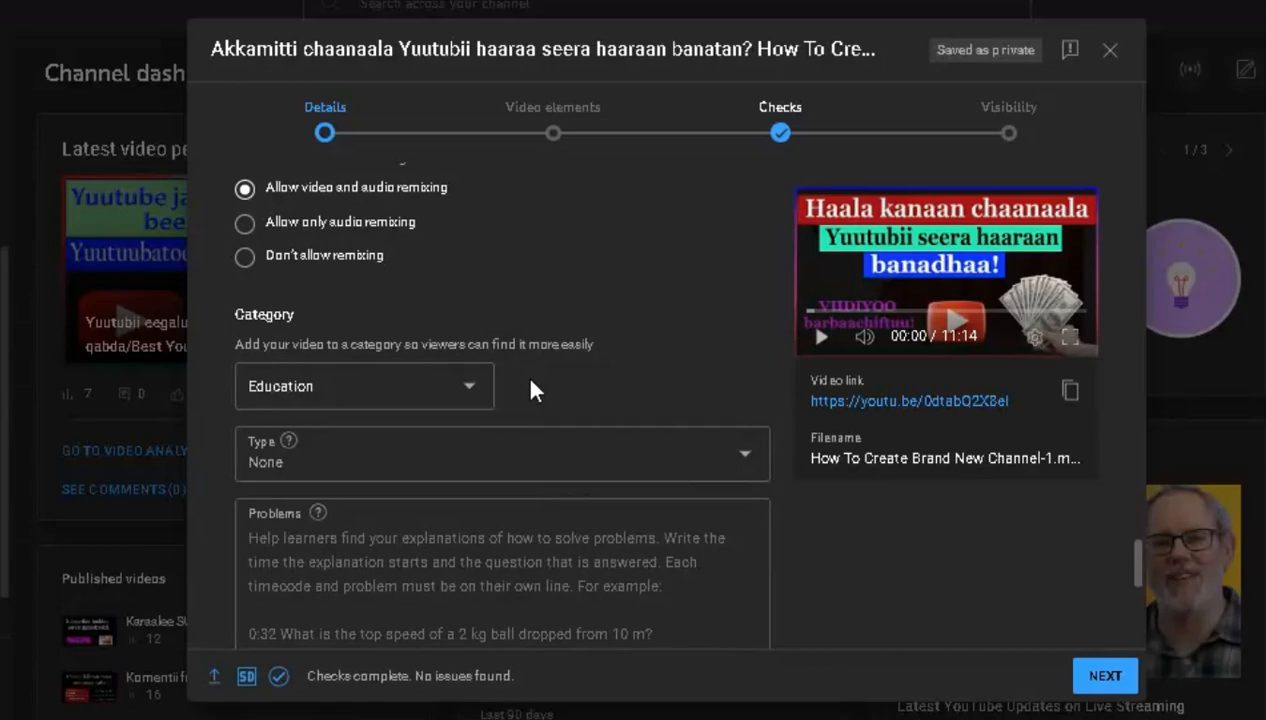
{"action": "left_click", "coordinate": [466, 386]}
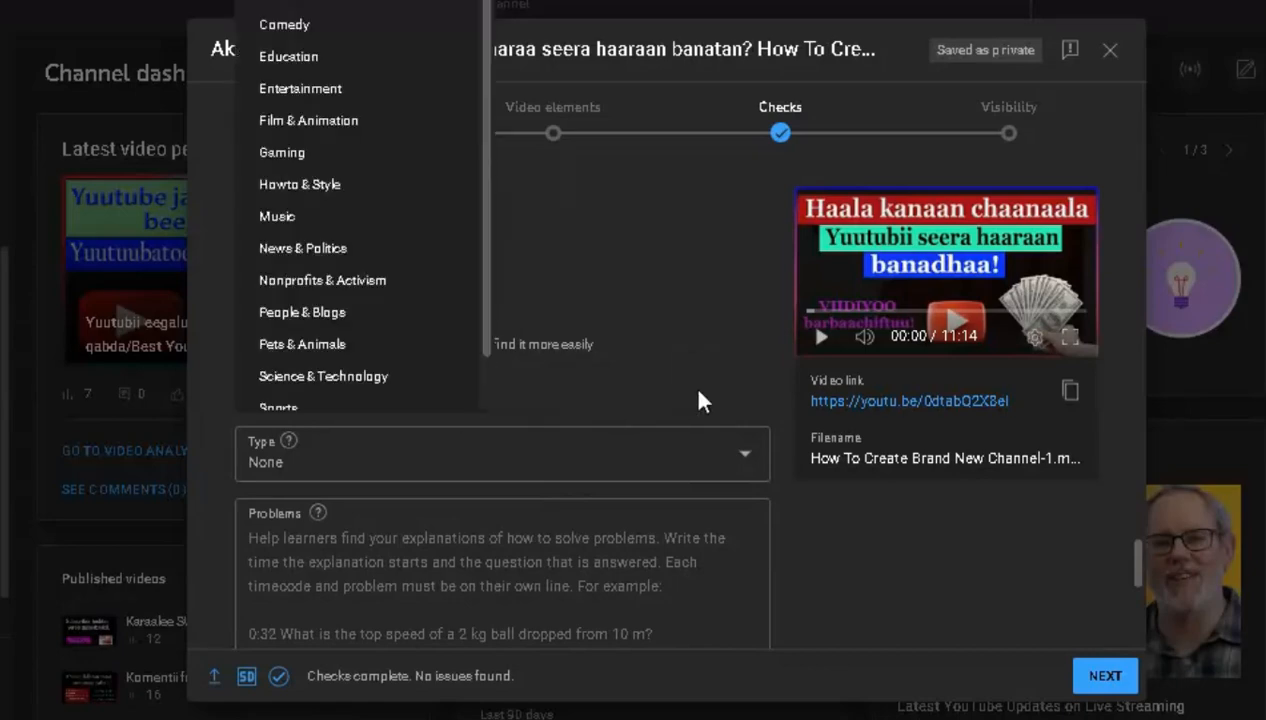
{"action": "left_click", "coordinate": [698, 391]}
{"action": "scroll", "coordinate": [670, 376], "scroll_direction": "up", "scroll_amount": 4}
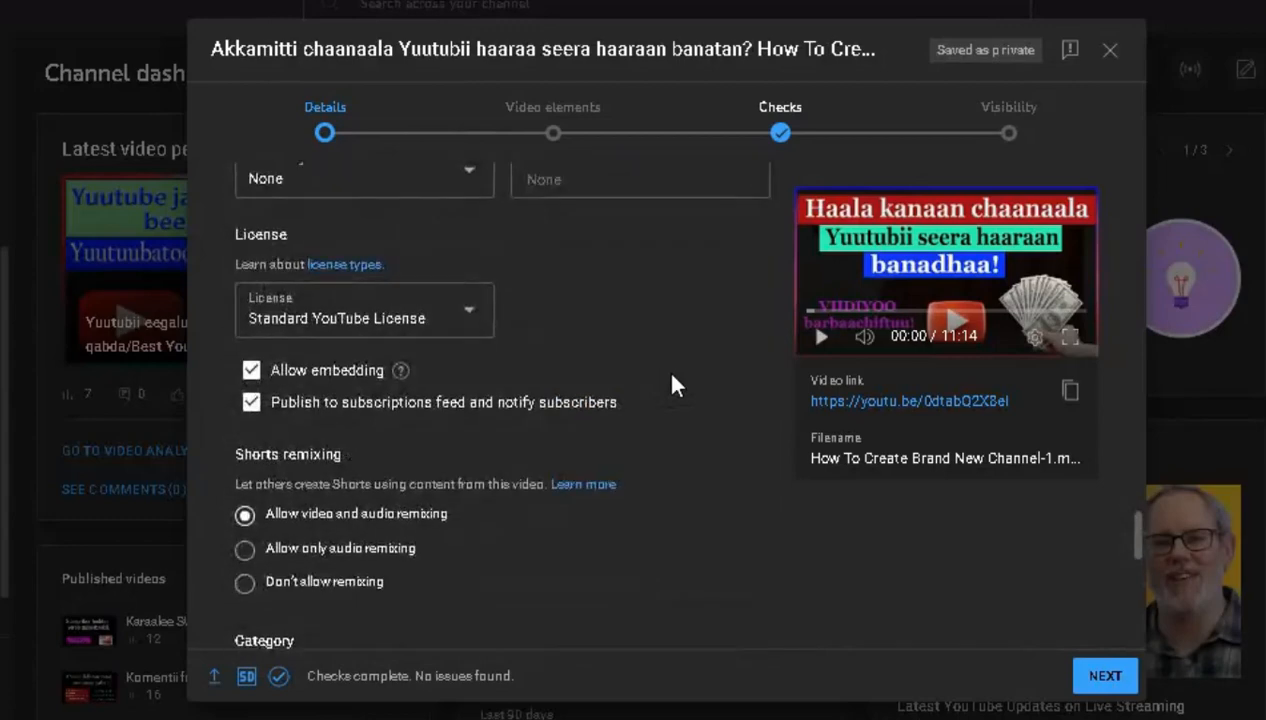
- Continue from the video's Details stage to its Video elements stage
{"action": "left_click", "coordinate": [549, 124]}
{"action": "left_click", "coordinate": [325, 122]}
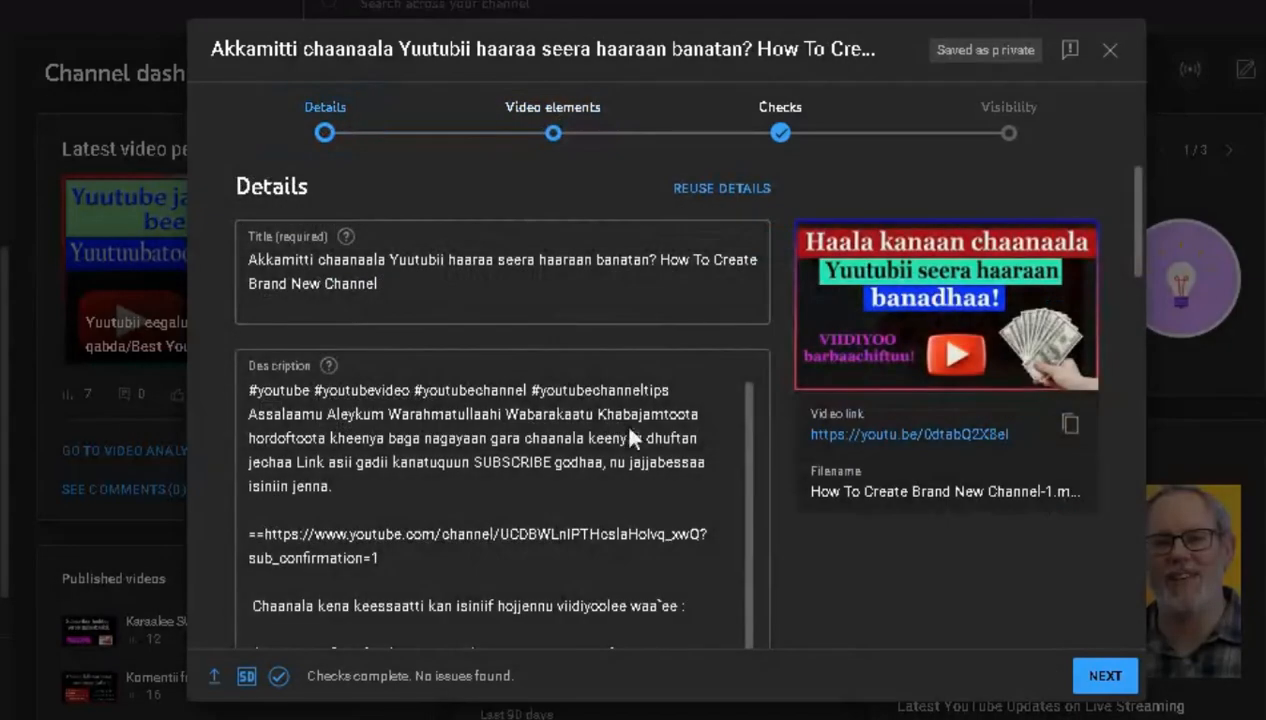
{"action": "left_click", "coordinate": [1094, 678]}
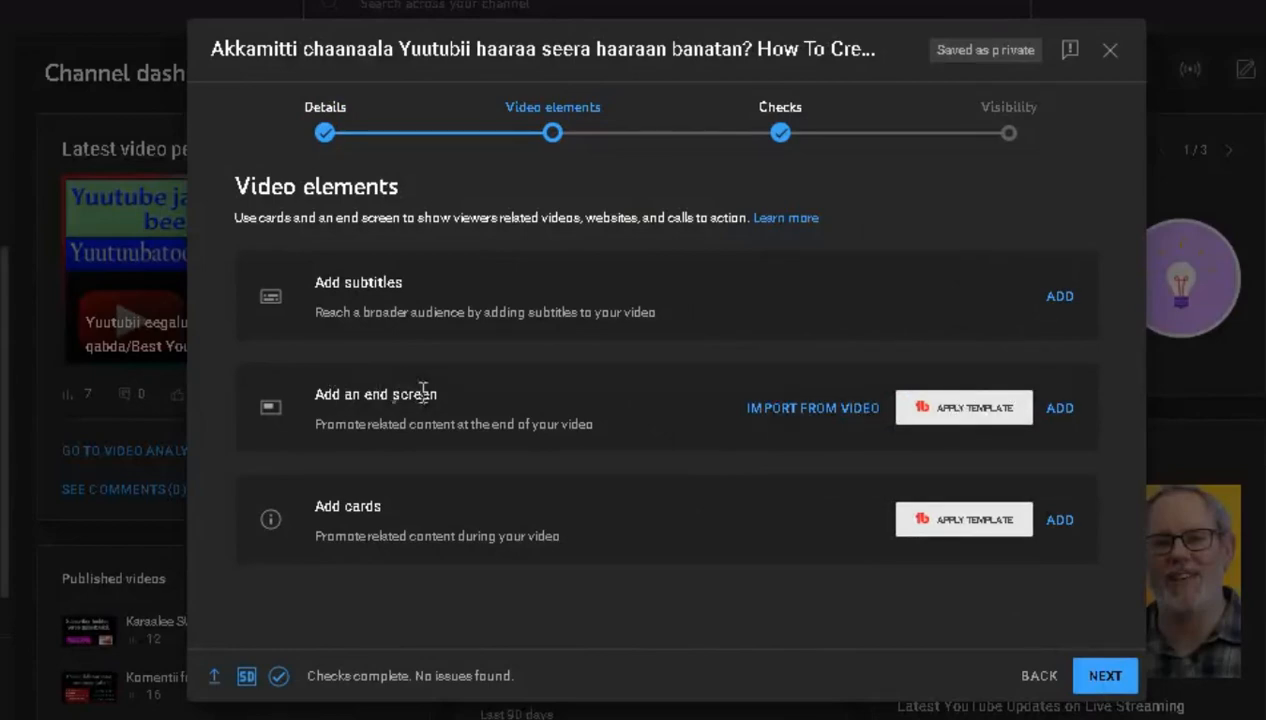
- Add an end screen to the video by importing the element layout from the latest video, and save it
{"action": "left_click", "coordinate": [806, 414]}
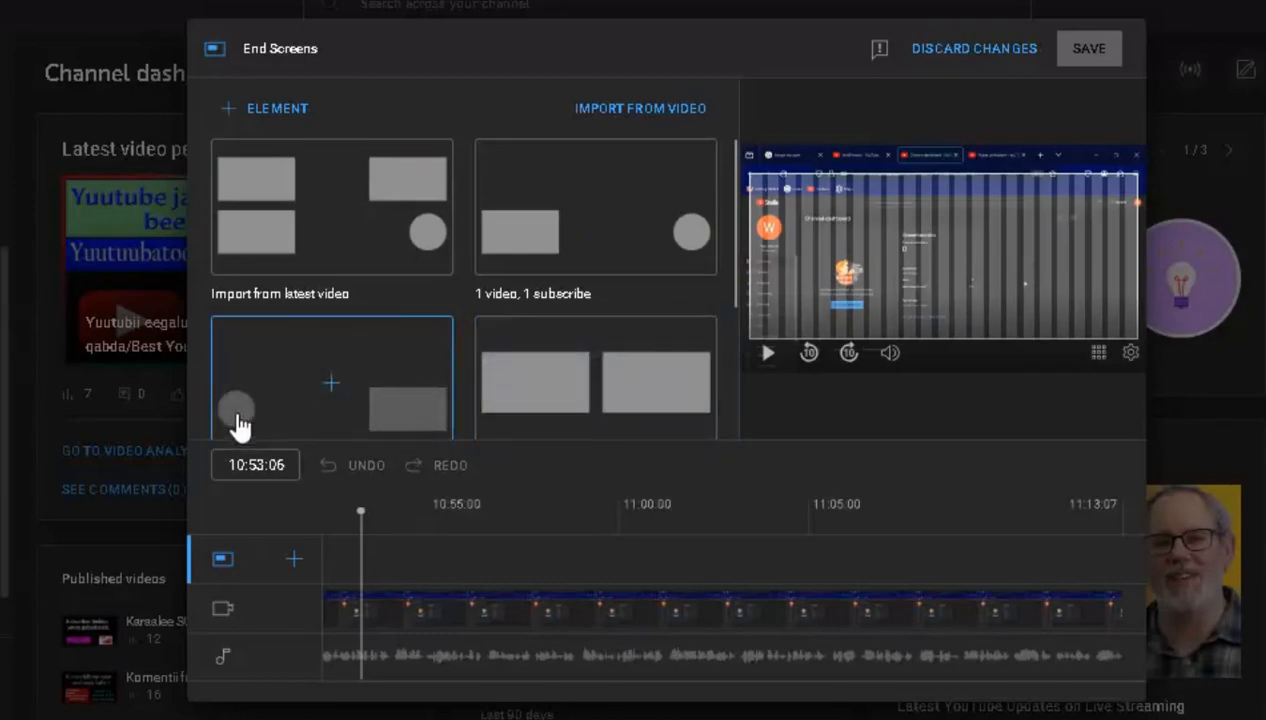
{"action": "scroll", "coordinate": [540, 405], "scroll_direction": "down", "scroll_amount": 2}
{"action": "scroll", "coordinate": [596, 410], "scroll_direction": "down", "scroll_amount": 1}
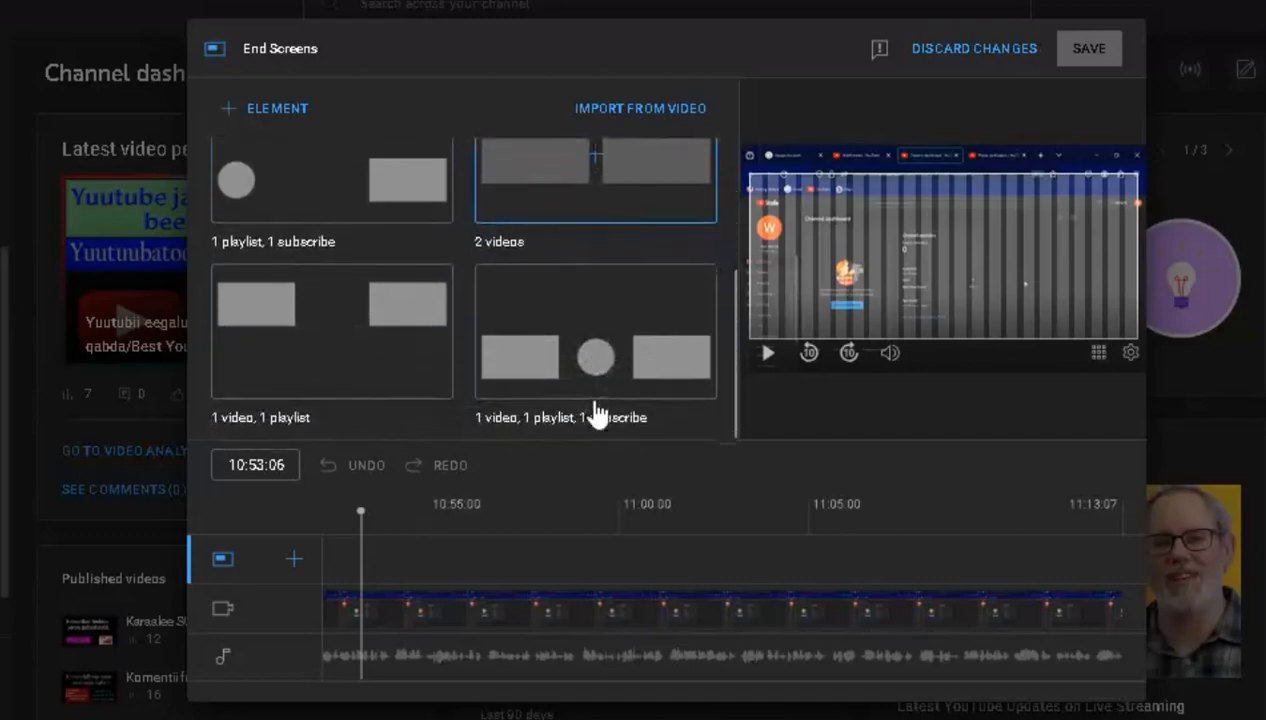
{"action": "scroll", "coordinate": [596, 412], "scroll_direction": "up", "scroll_amount": 3}
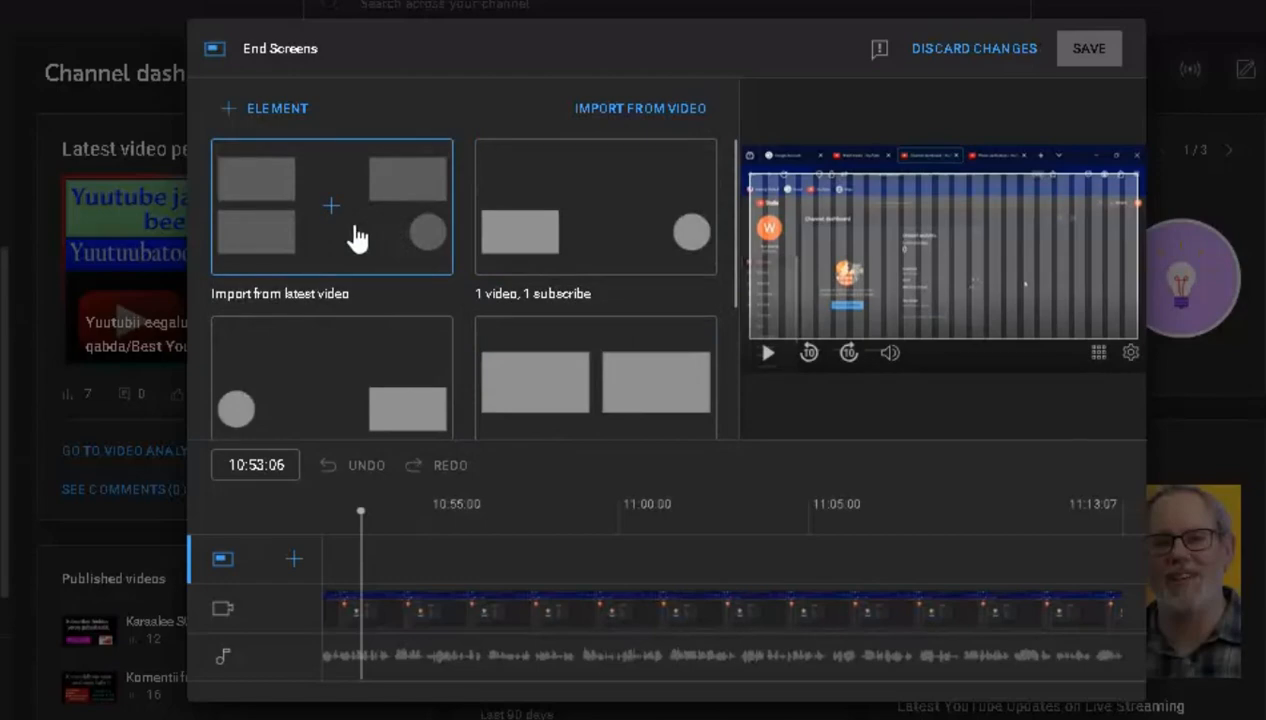
{"action": "left_click", "coordinate": [352, 233]}
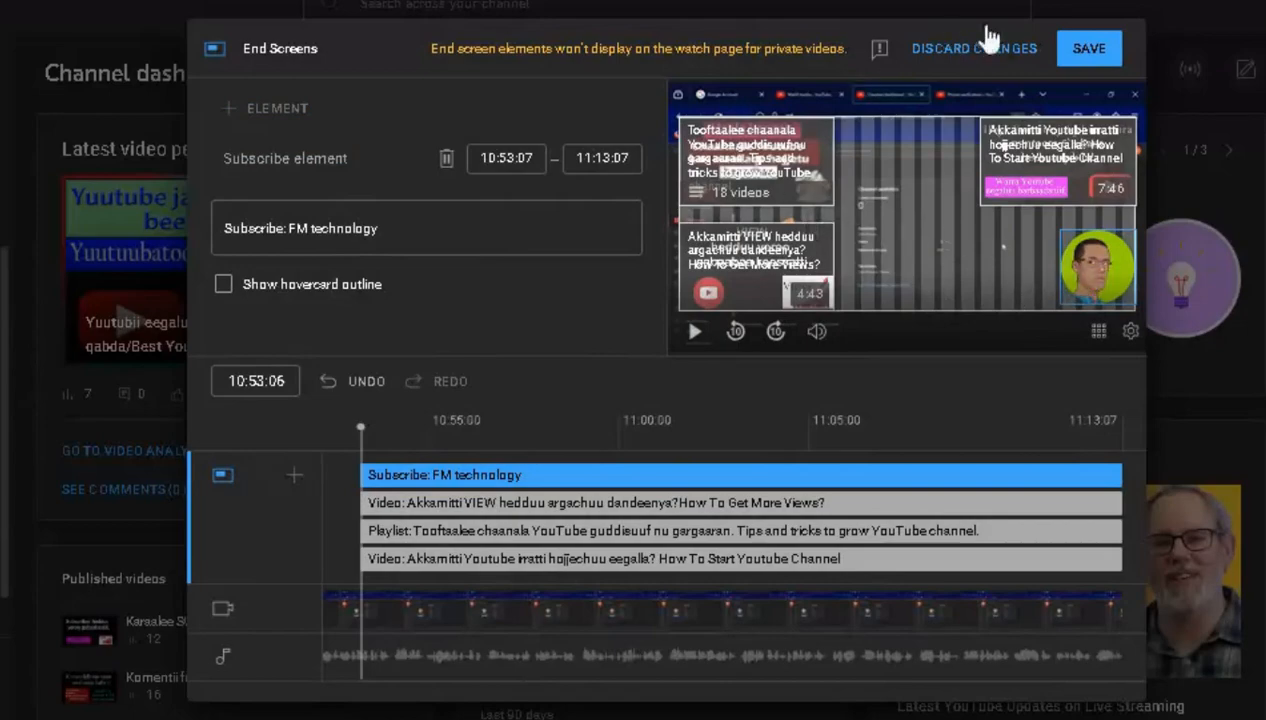
{"action": "left_click", "coordinate": [1082, 58]}
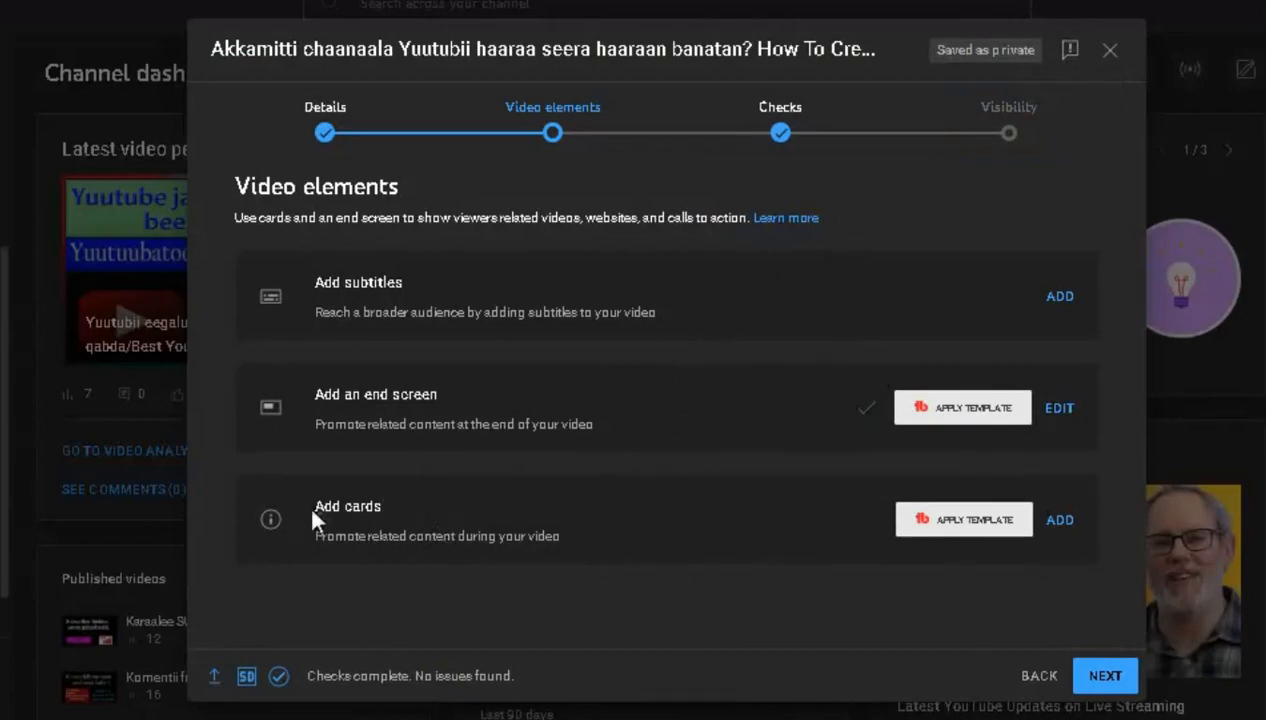
- Add a card at 02:45:14 linking to the 18-video "Tooftaalee chaanala YouTube" playlist and save the cards
{"action": "left_click", "coordinate": [1060, 520]}
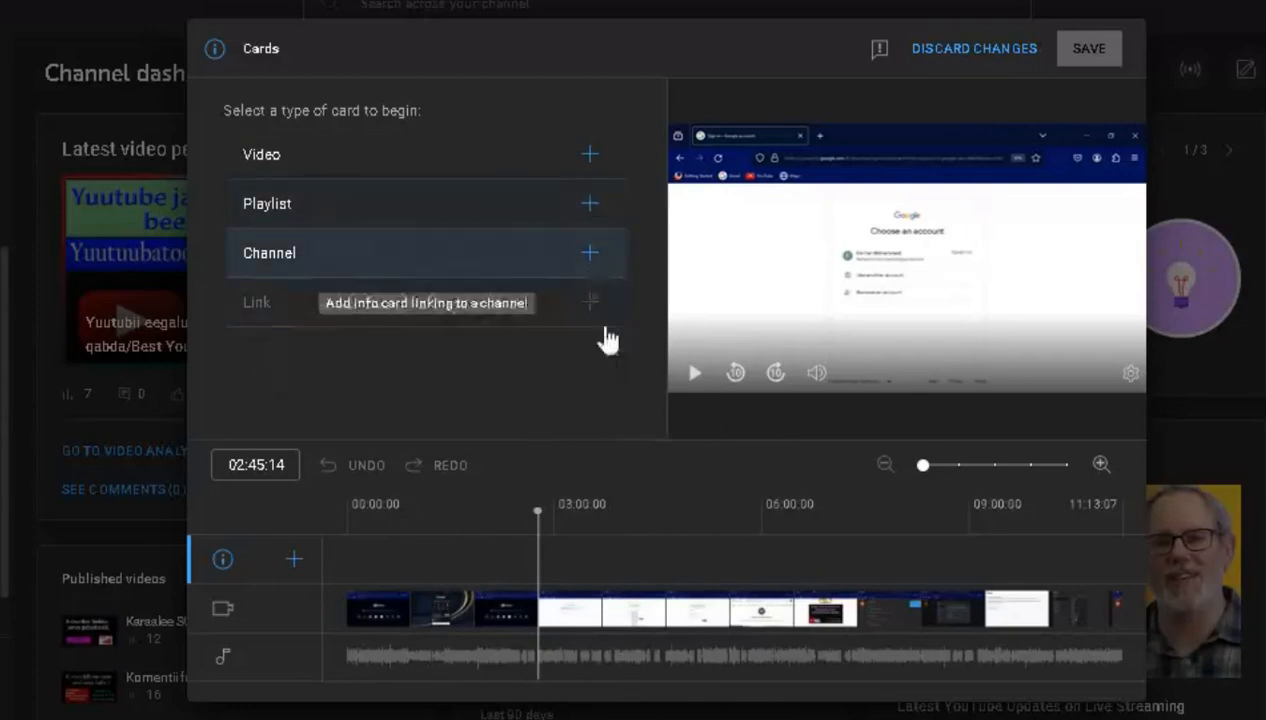
{"action": "left_click", "coordinate": [590, 205]}
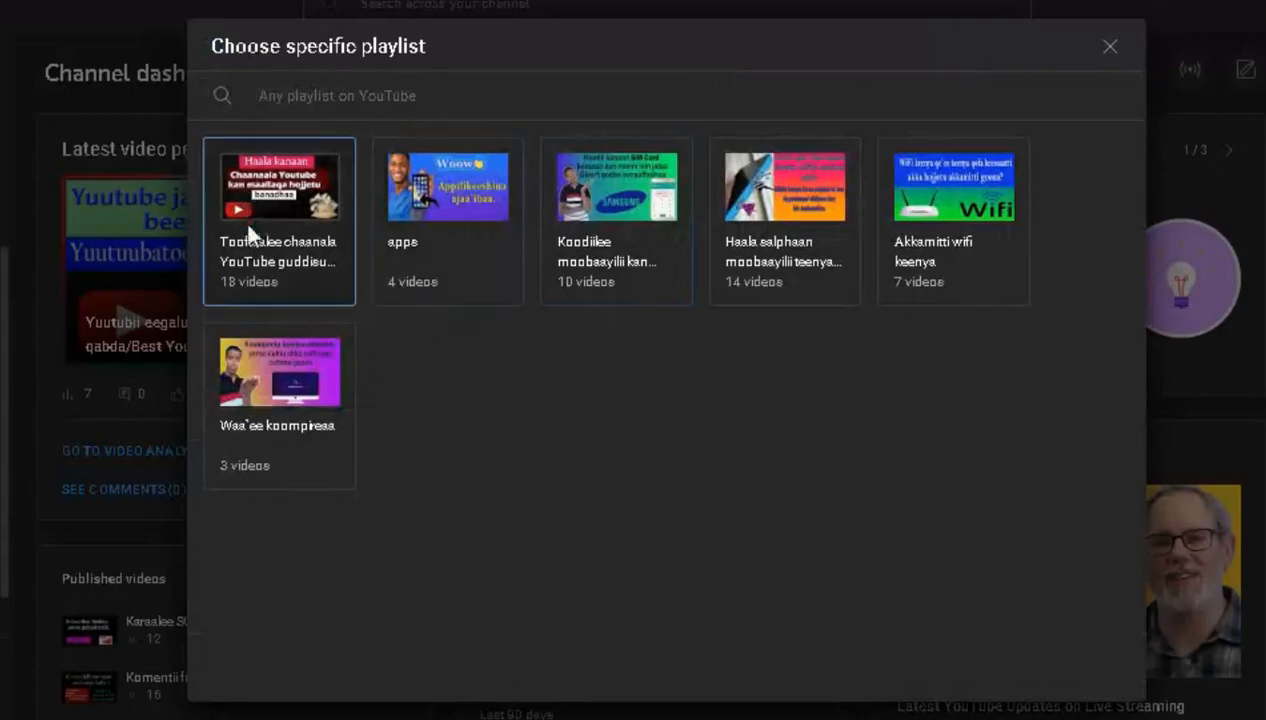
{"action": "left_click", "coordinate": [279, 185]}
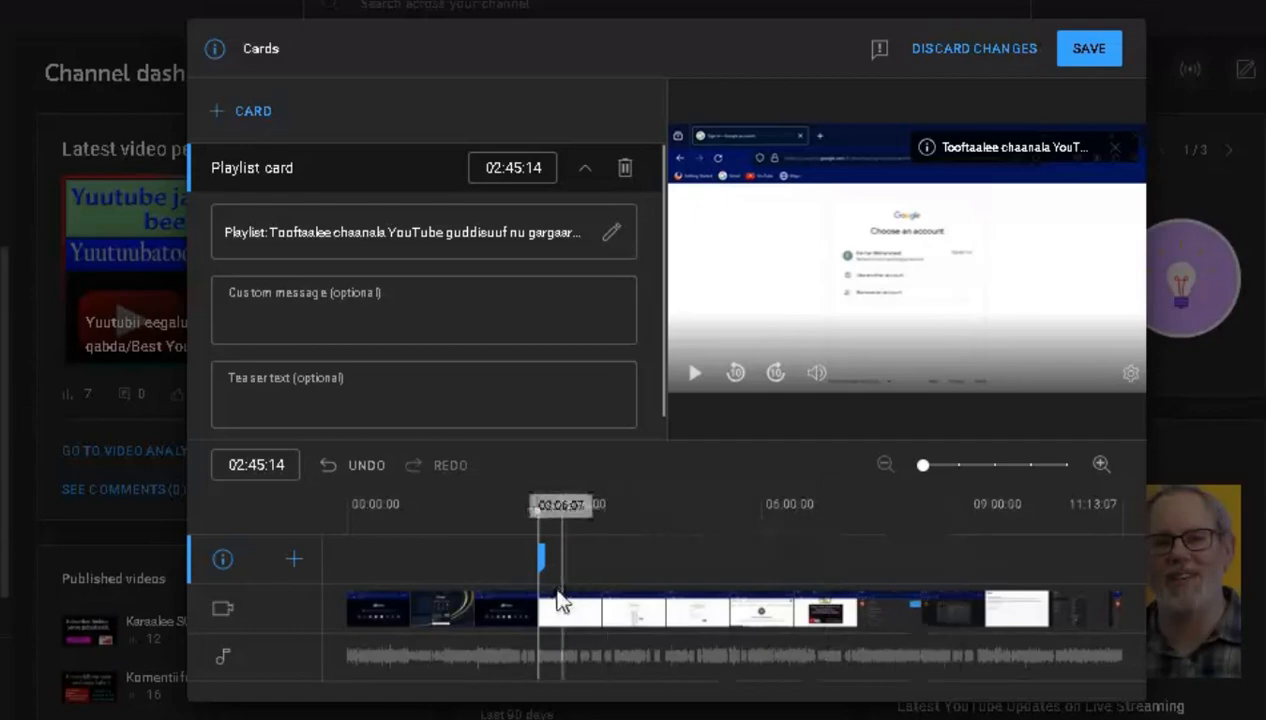
{"action": "left_click", "coordinate": [1093, 55]}
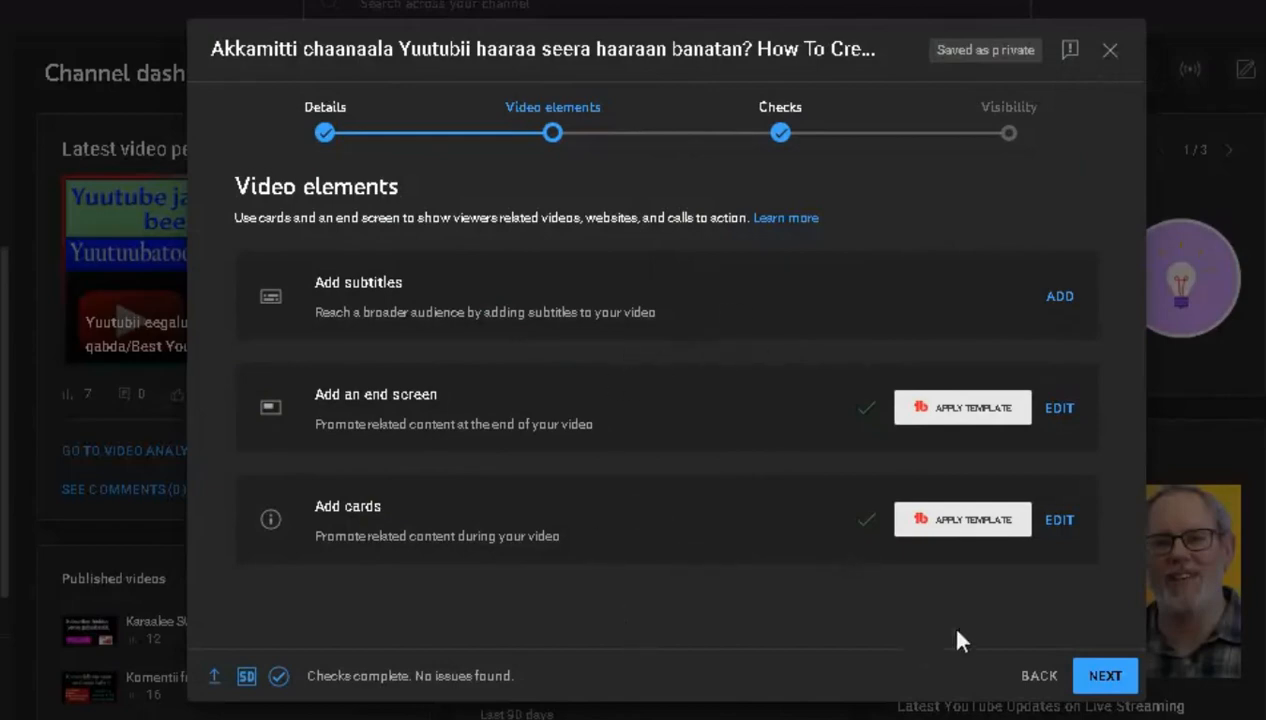
- Continue through the Checks stage to the Visibility stage and choose scheduled publishing for the video
{"action": "left_click", "coordinate": [1110, 674]}
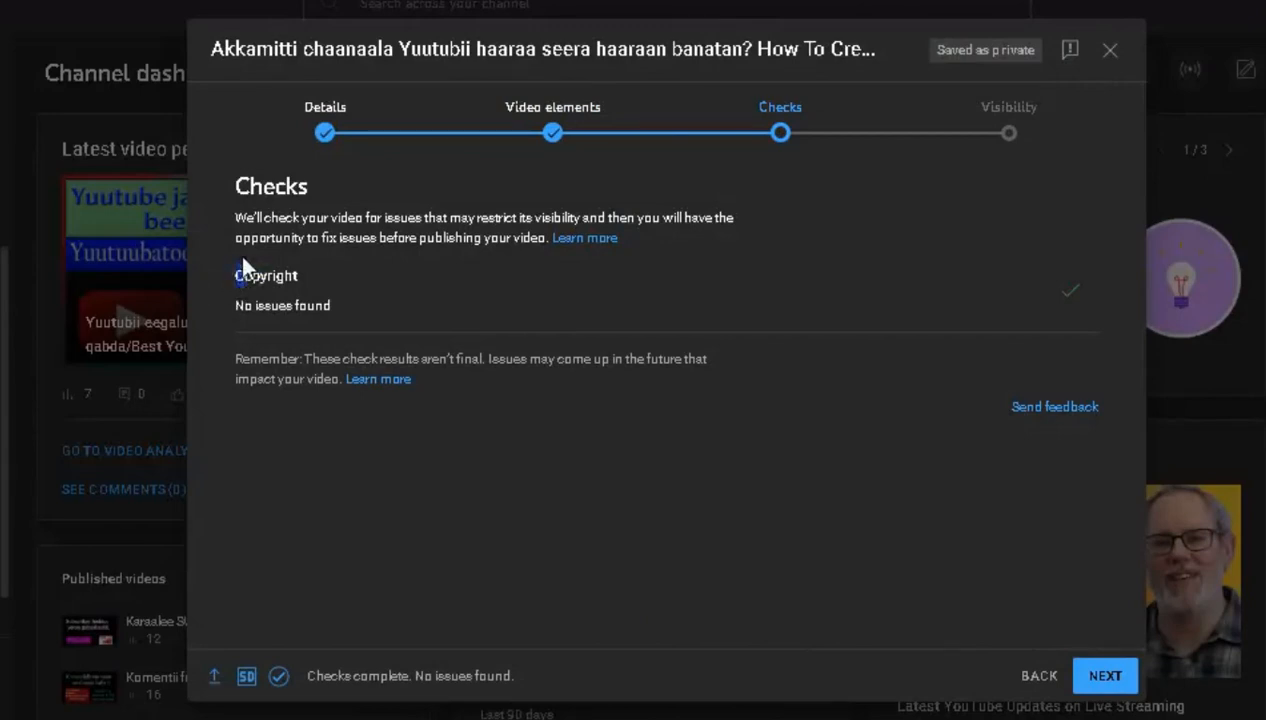
{"action": "left_click", "coordinate": [1110, 676]}
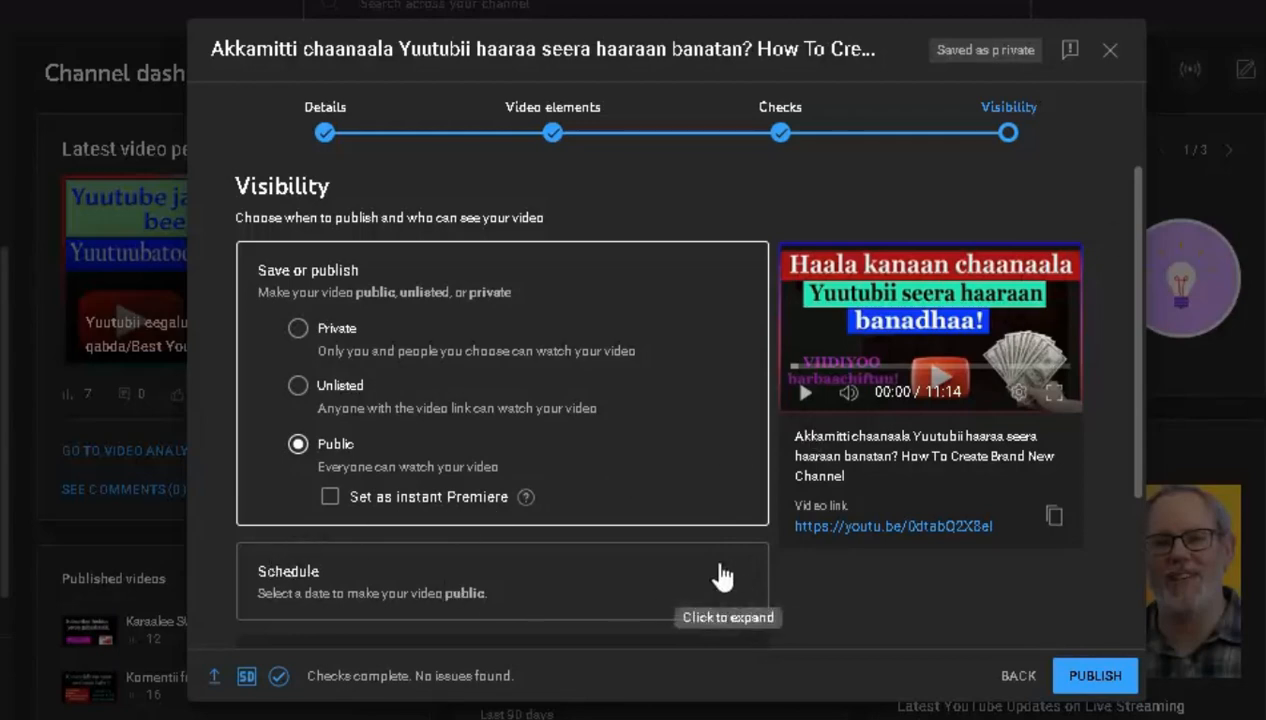
{"action": "left_click", "coordinate": [727, 580]}
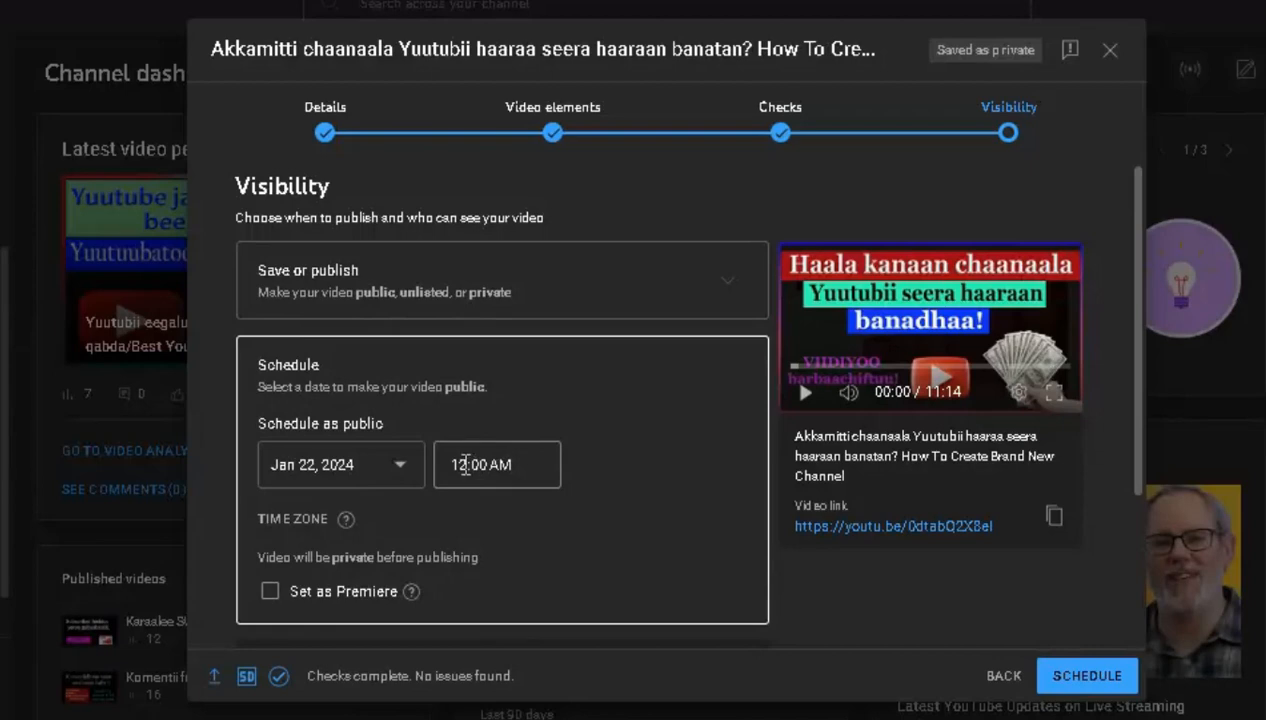
- Schedule the video to go public on Jan 22, 2024 at 6:00 PM and dismiss the scheduling confirmation
{"action": "left_click", "coordinate": [405, 468]}
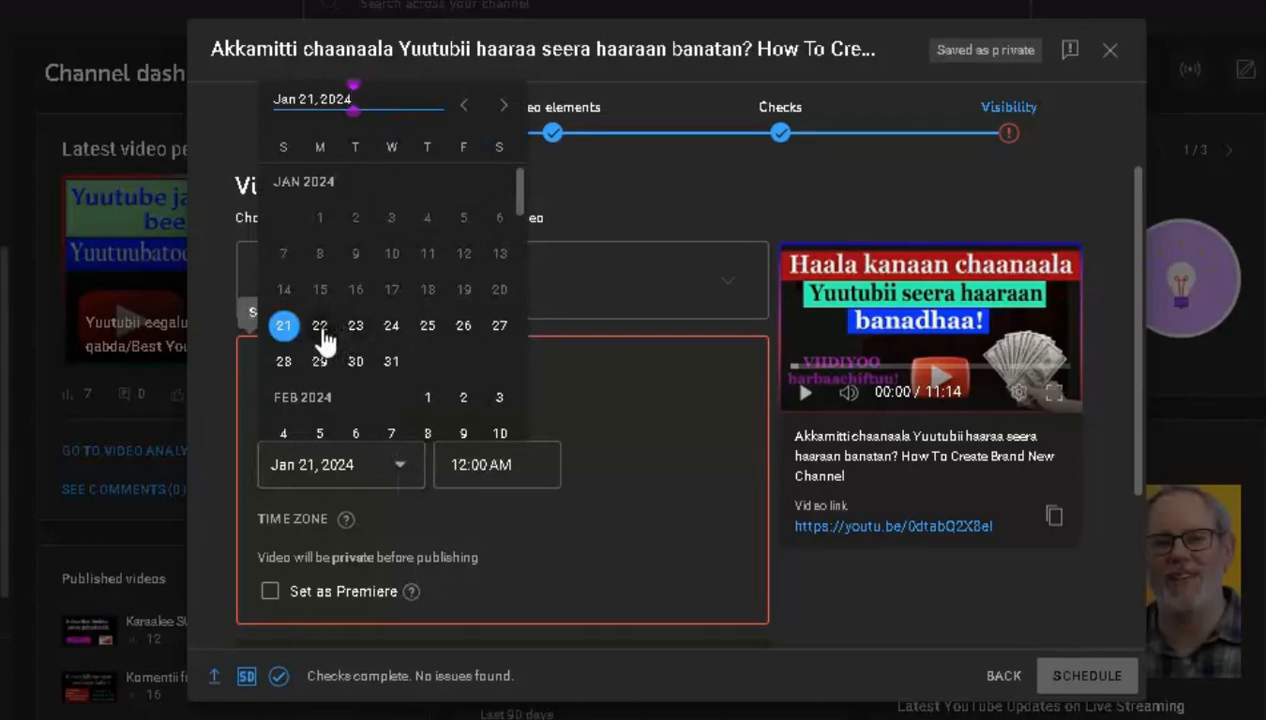
{"action": "left_click", "coordinate": [322, 329]}
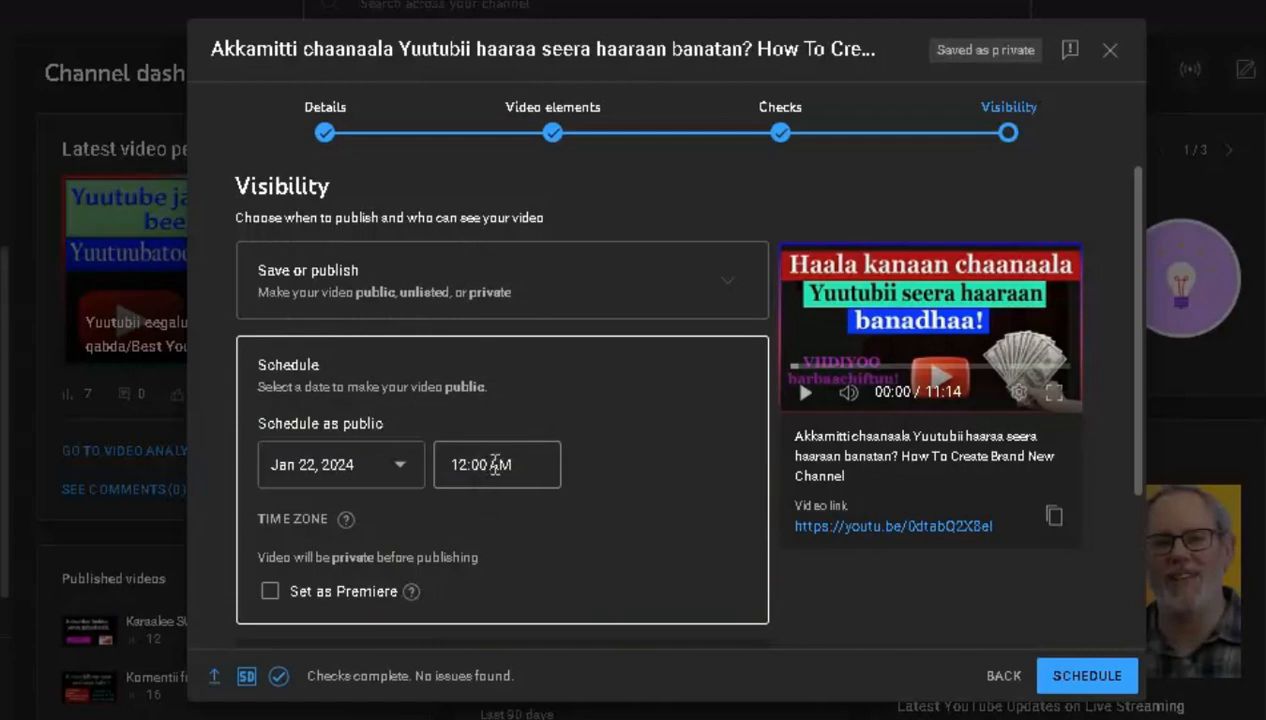
{"action": "left_click", "coordinate": [506, 464]}
{"action": "left_click_drag", "start_coordinate": [554, 258], "coordinate": [549, 357]}
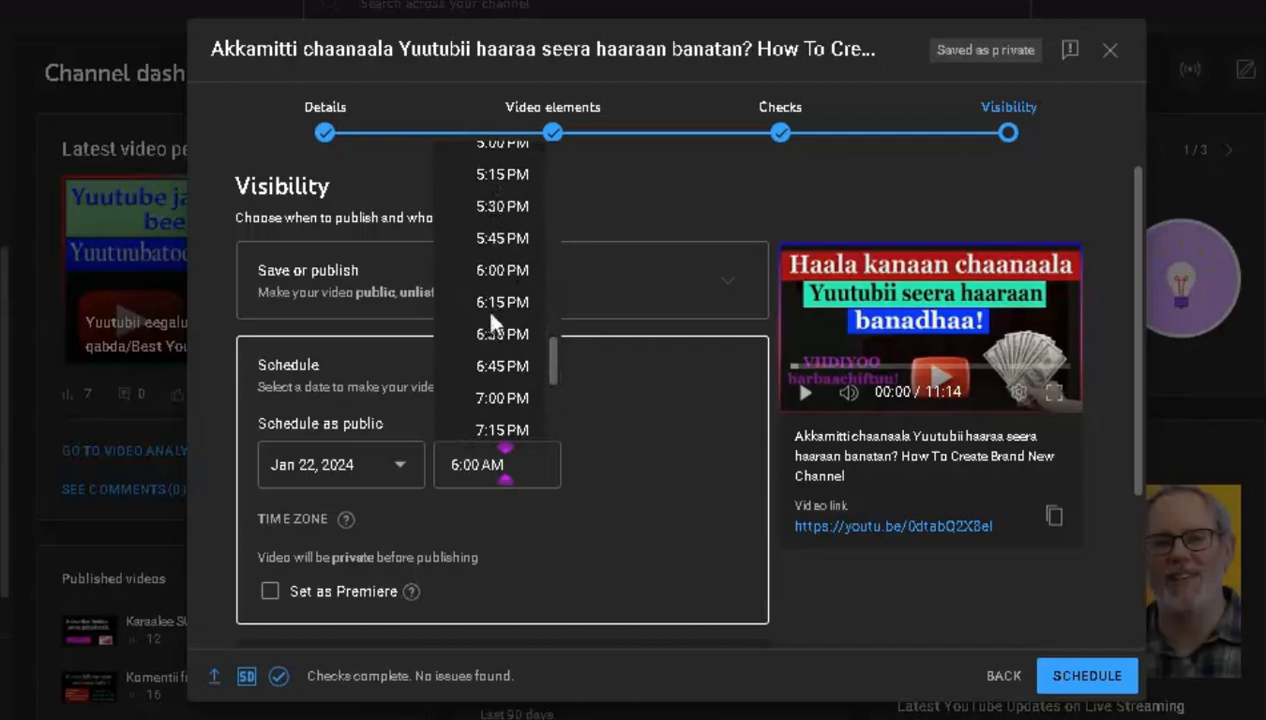
{"action": "left_click", "coordinate": [486, 272]}
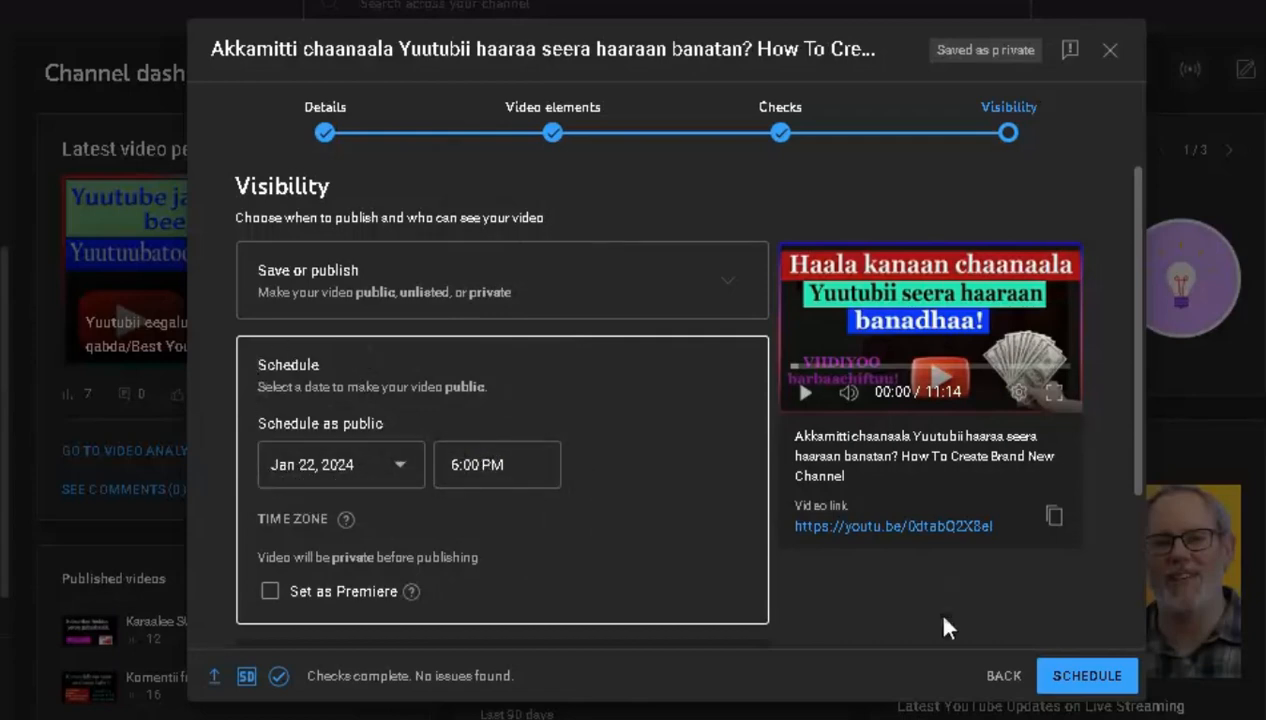
{"action": "left_click", "coordinate": [1084, 677]}
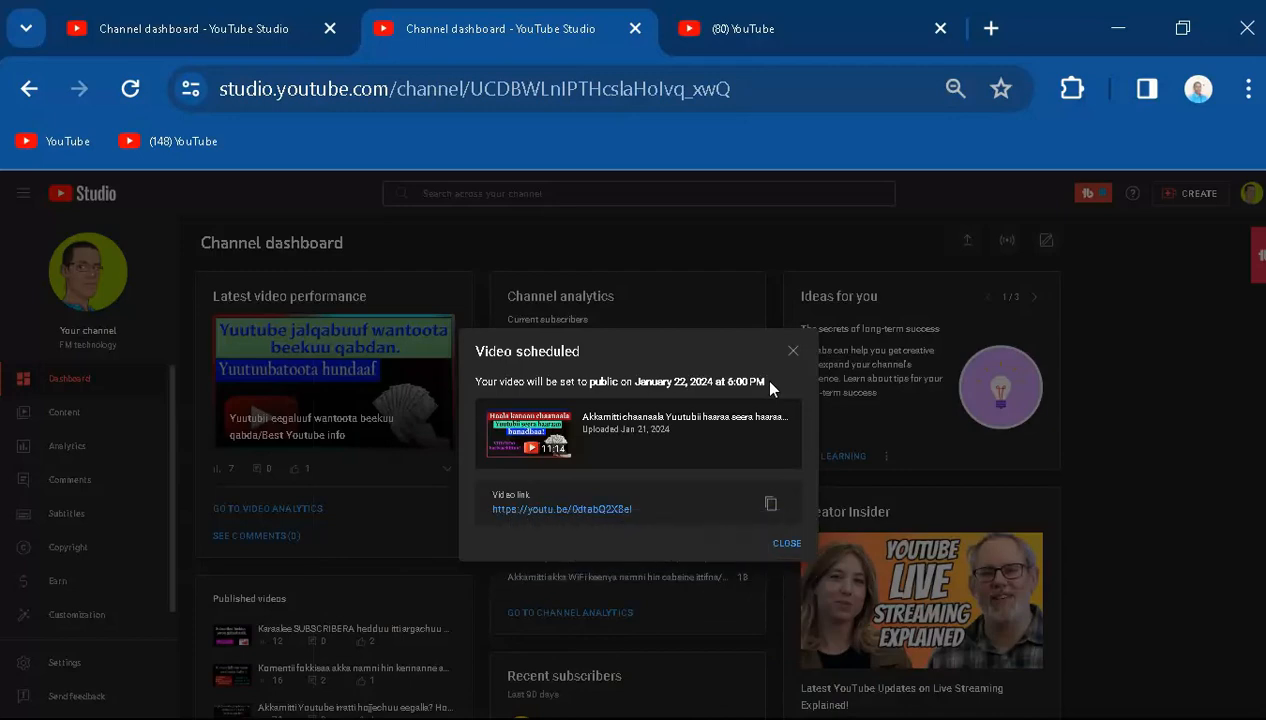
{"action": "left_click", "coordinate": [786, 545]}
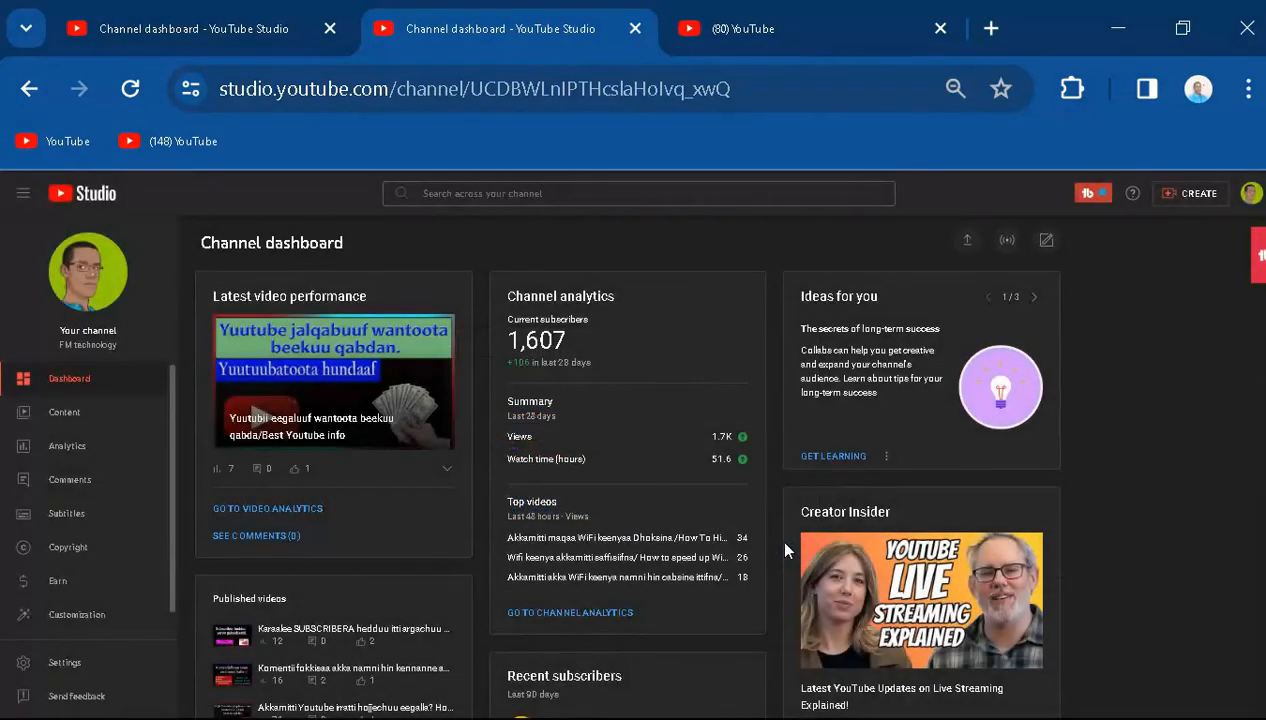